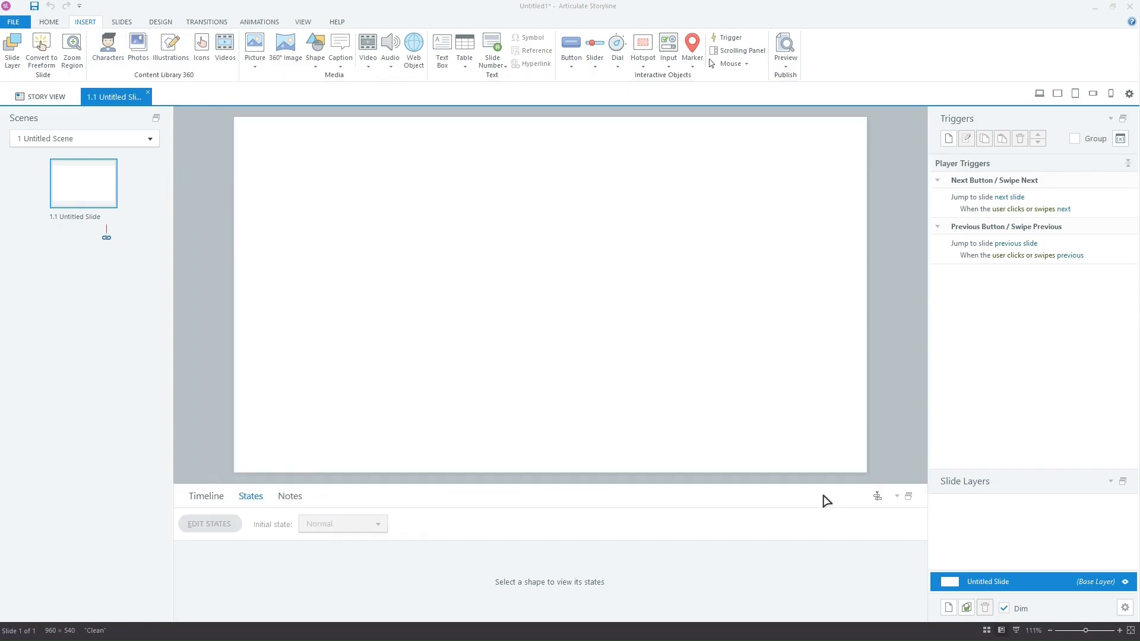
Step: Shift Lily left and insert the character Al standing to her right on the first slide
{"action": "left_click_drag", "start_coordinate": [551, 280], "coordinate": [483, 280]}
{"action": "left_click", "coordinate": [85, 22]}
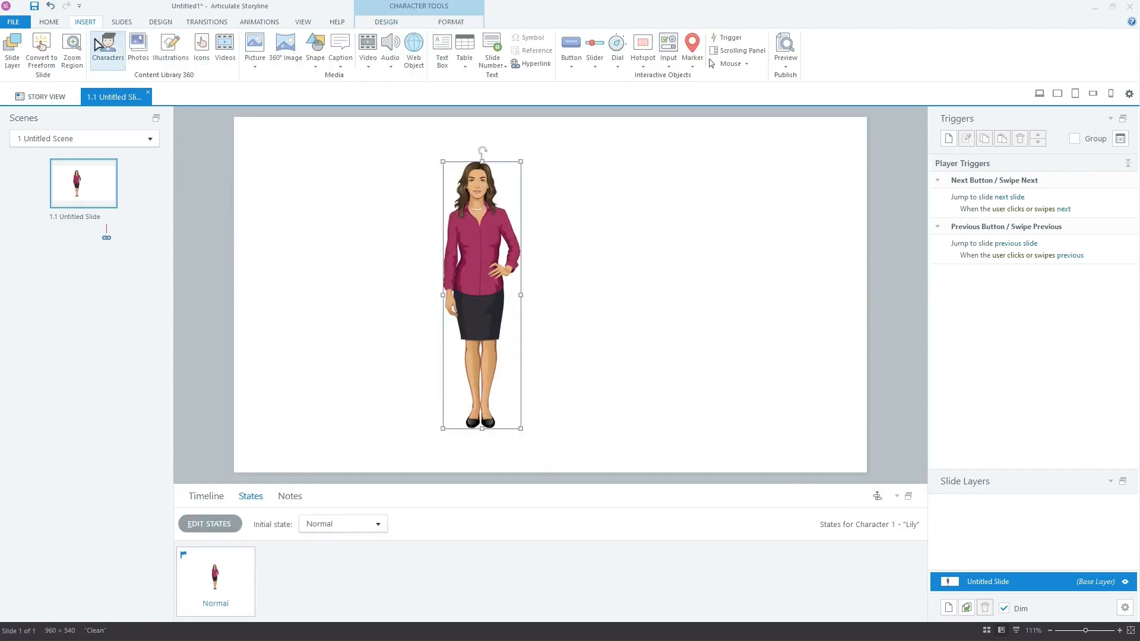
{"action": "left_click", "coordinate": [107, 51]}
{"action": "left_click", "coordinate": [456, 338]}
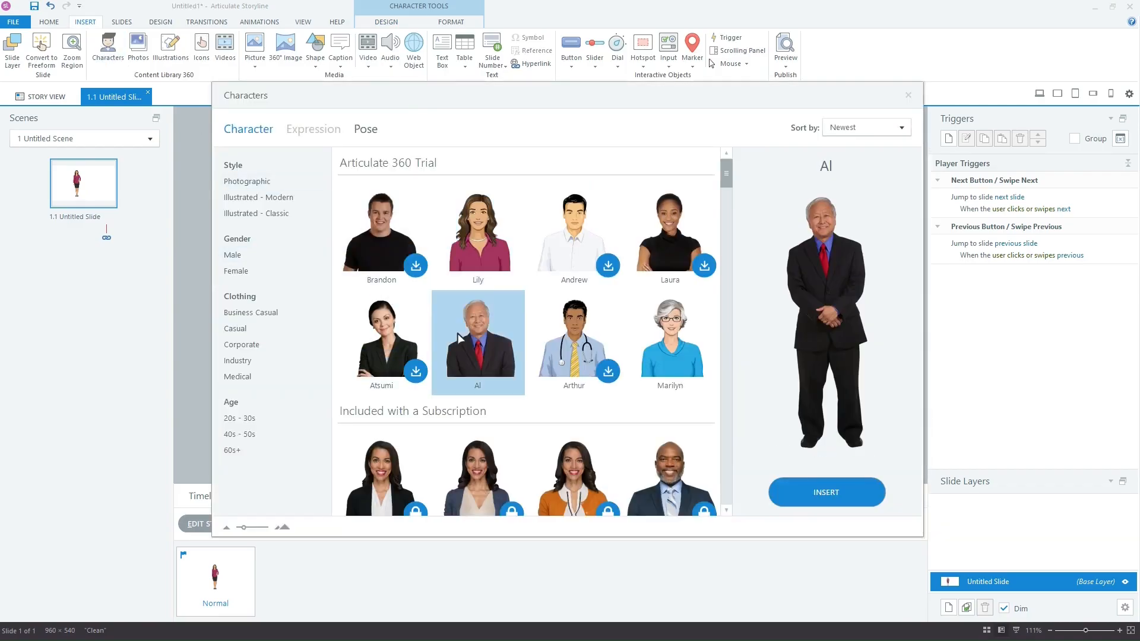
{"action": "left_click", "coordinate": [819, 491]}
{"action": "left_click_drag", "start_coordinate": [563, 300], "coordinate": [629, 300]}
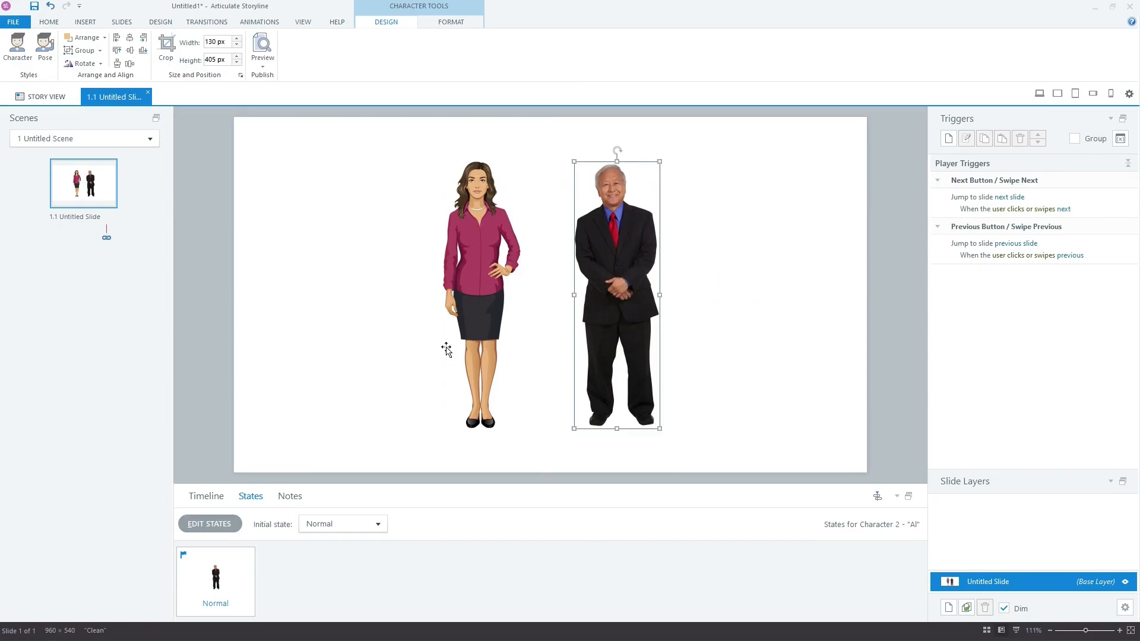
{"action": "left_click", "coordinate": [416, 358]}
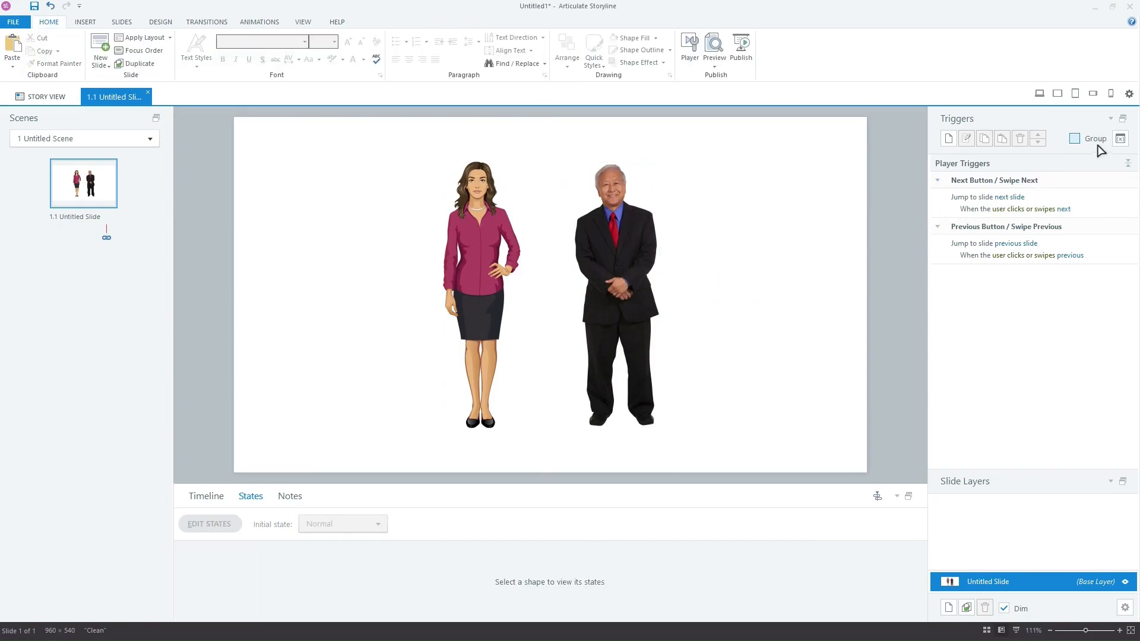
Step: Add a Text project variable named characterNumber, then select Lily on the slide
{"action": "left_click", "coordinate": [1119, 138]}
{"action": "left_click", "coordinate": [669, 203]}
{"action": "type", "text": "characterNumber"}
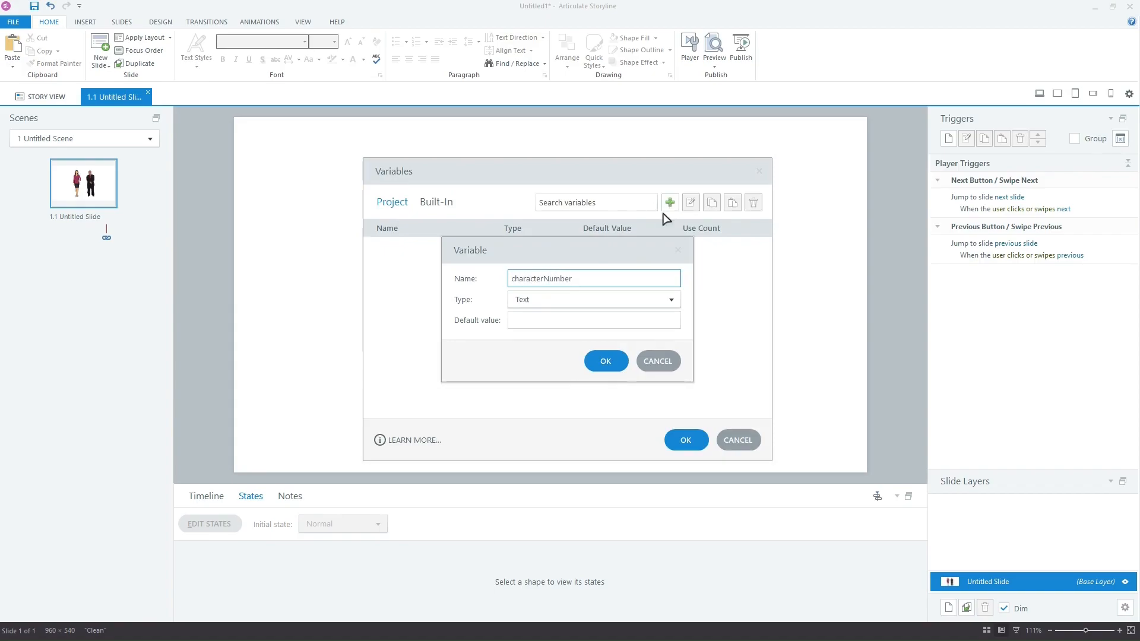
{"action": "left_click", "coordinate": [614, 361]}
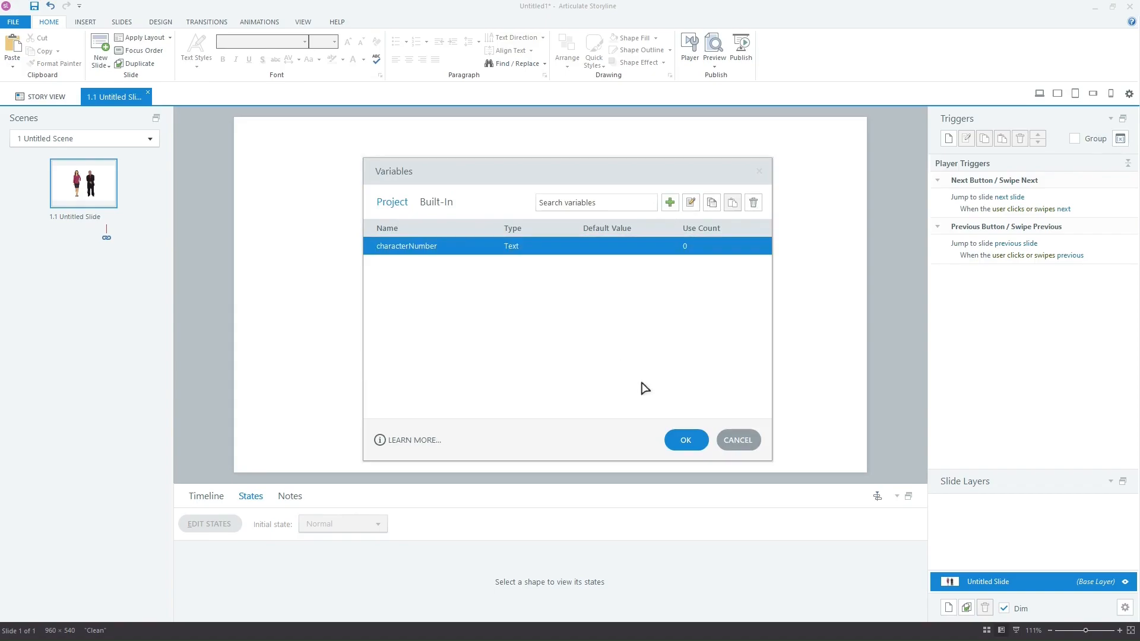
{"action": "left_click", "coordinate": [691, 437]}
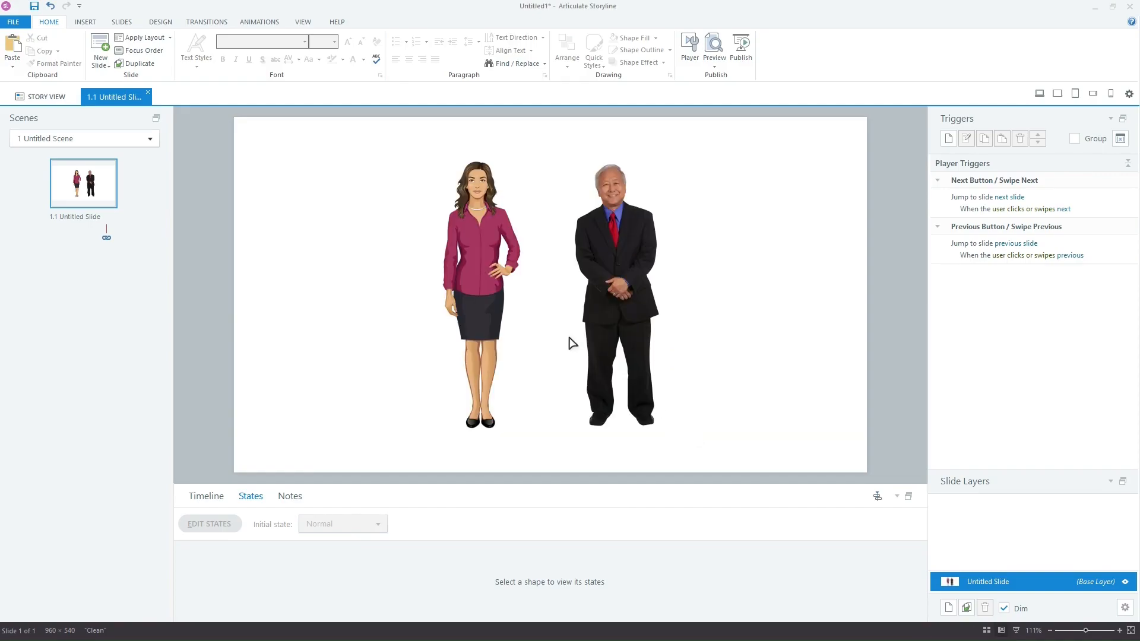
{"action": "left_click", "coordinate": [485, 270]}
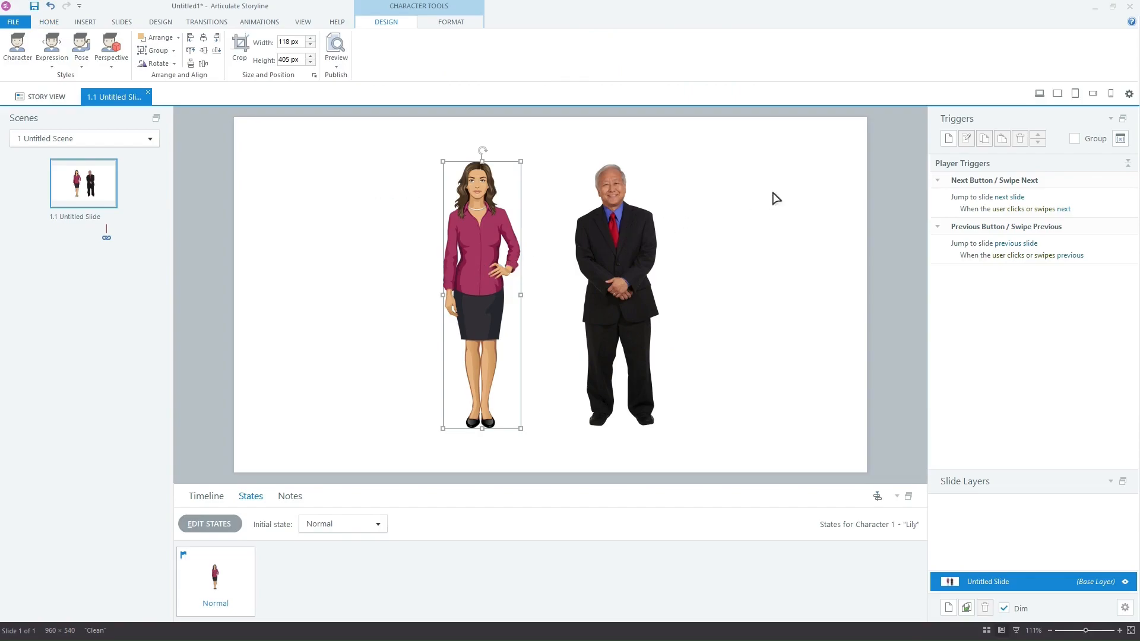
Step: Give Lily an Adjust variable trigger that sets characterNumber to 'one'
{"action": "left_click", "coordinate": [948, 140]}
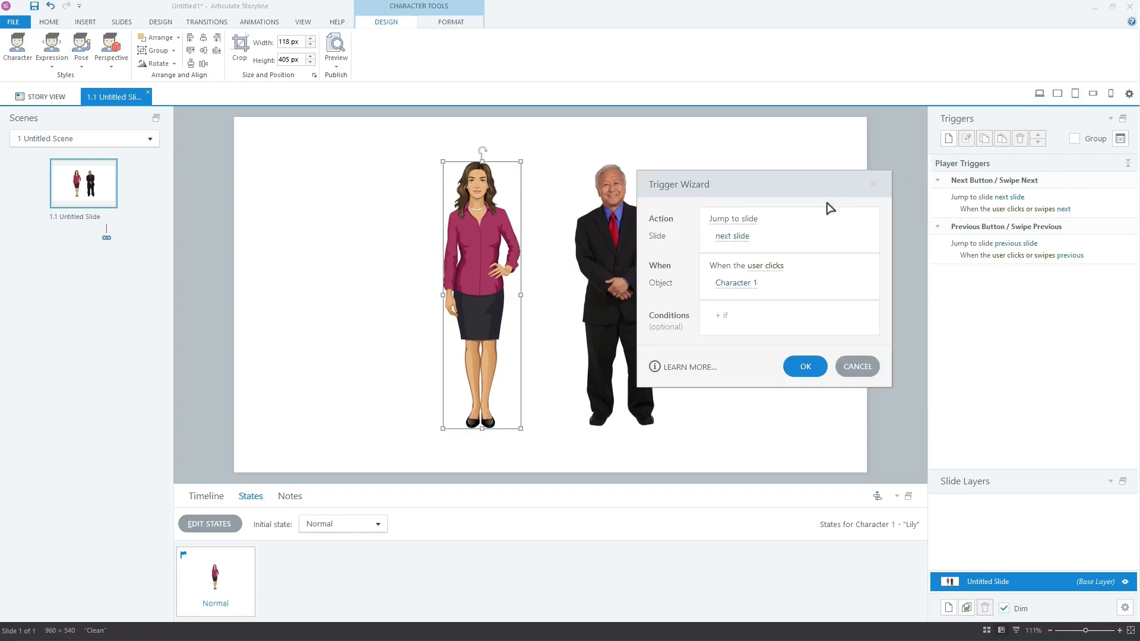
{"action": "left_click", "coordinate": [750, 224]}
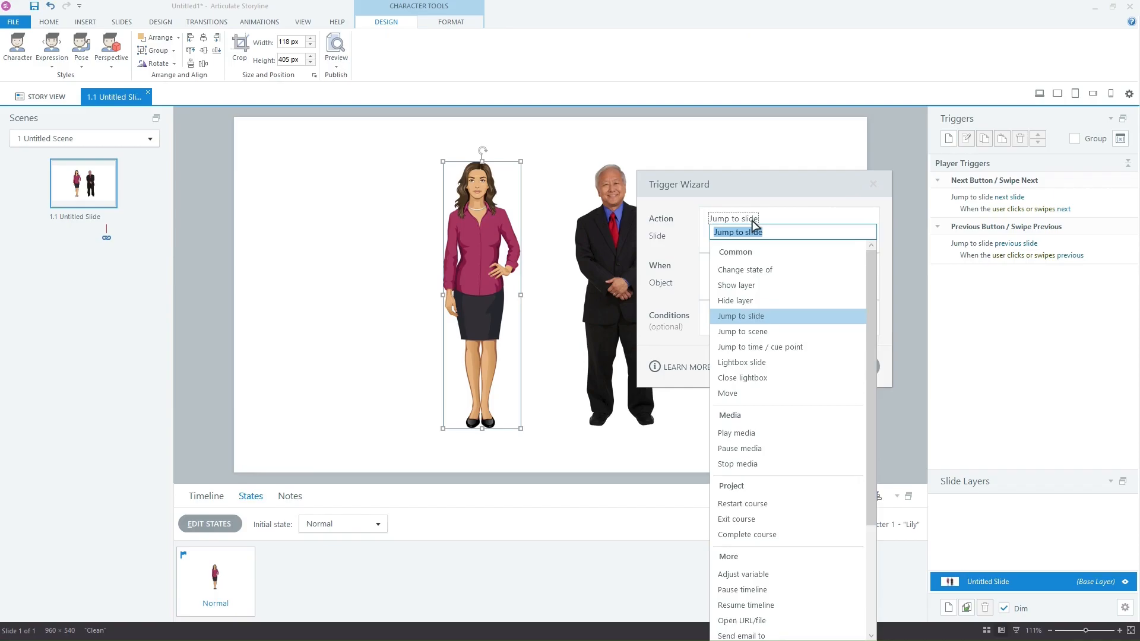
{"action": "left_click", "coordinate": [760, 574]}
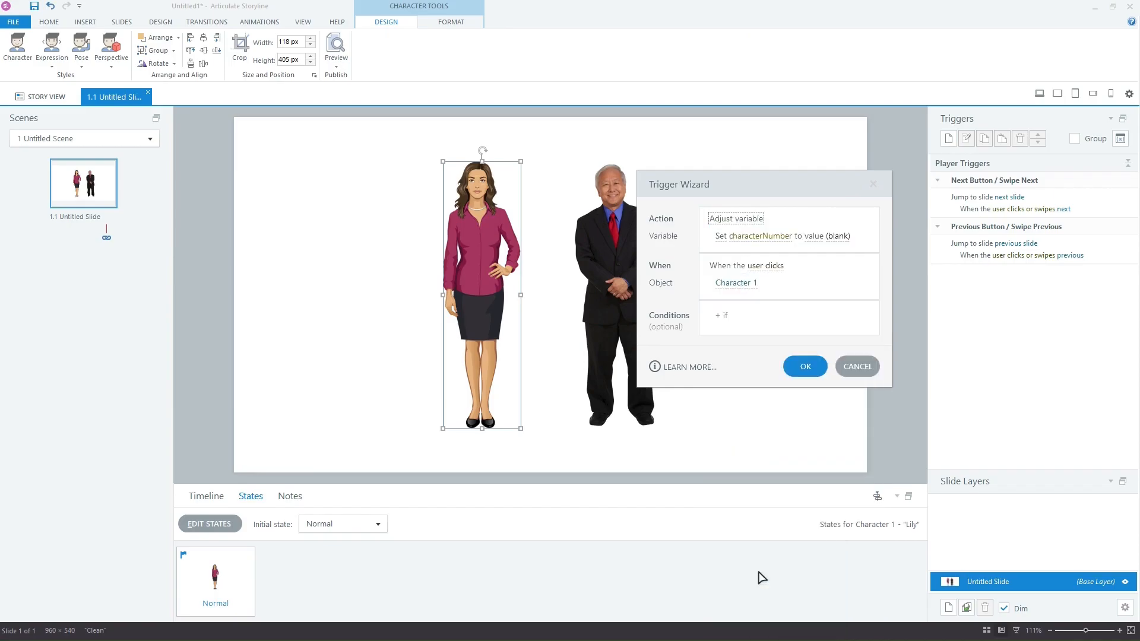
{"action": "left_click", "coordinate": [837, 237]}
{"action": "type", "text": "one"}
{"action": "left_click", "coordinate": [868, 230]}
{"action": "left_click", "coordinate": [824, 364]}
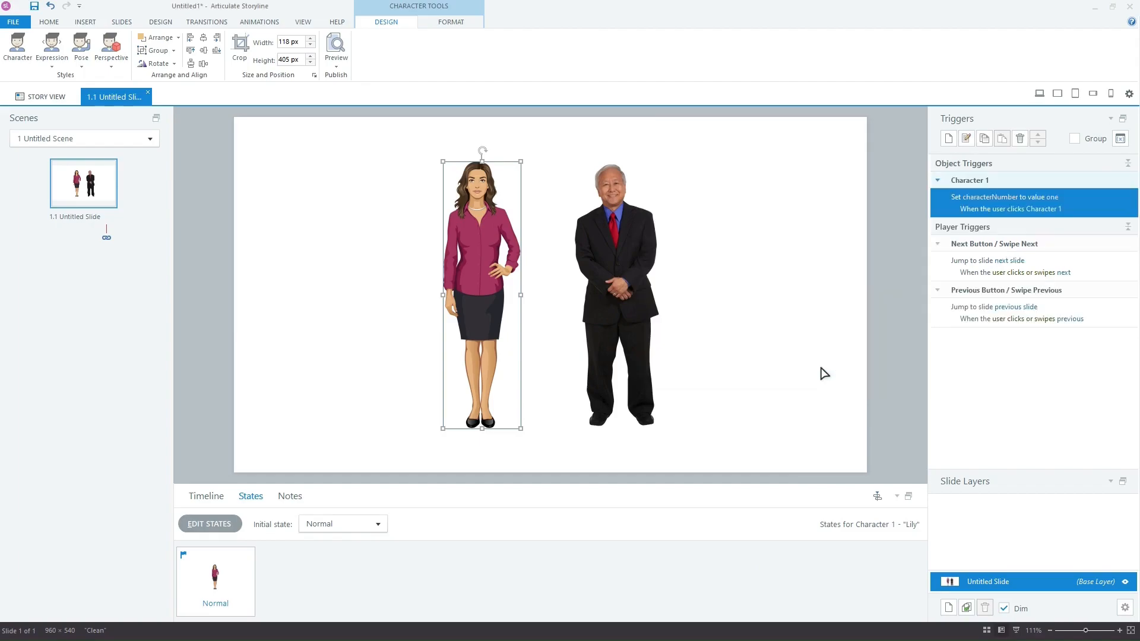
Step: Give Al a trigger that sets characterNumber to 'two' when he is clicked
{"action": "left_click", "coordinate": [641, 270]}
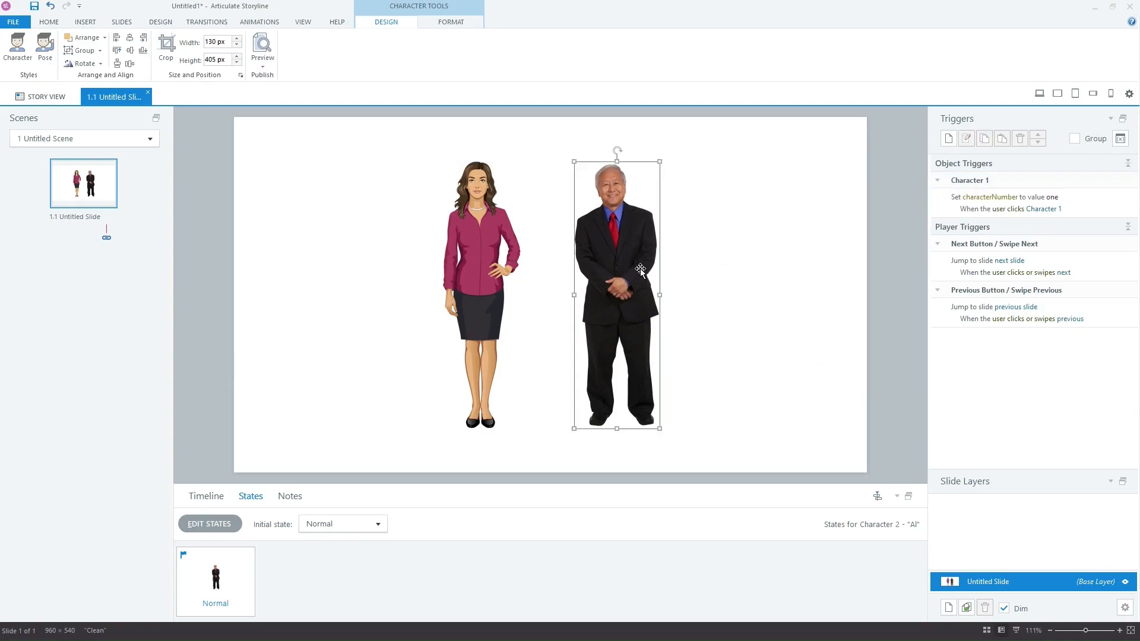
{"action": "left_click", "coordinate": [947, 139]}
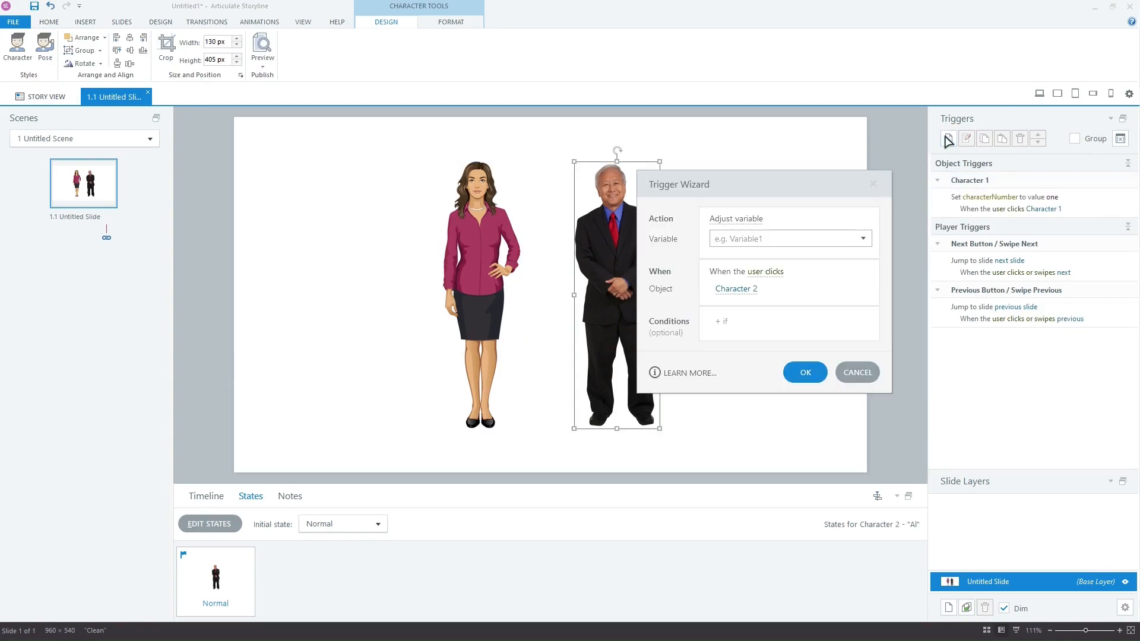
{"action": "left_click", "coordinate": [768, 235]}
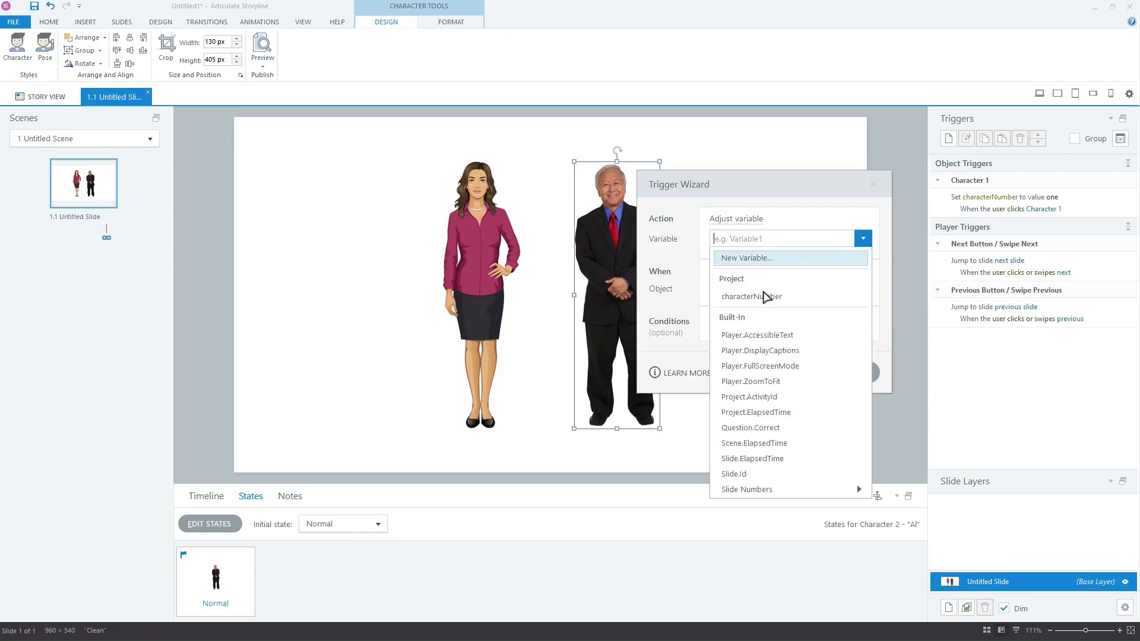
{"action": "left_click", "coordinate": [766, 297]}
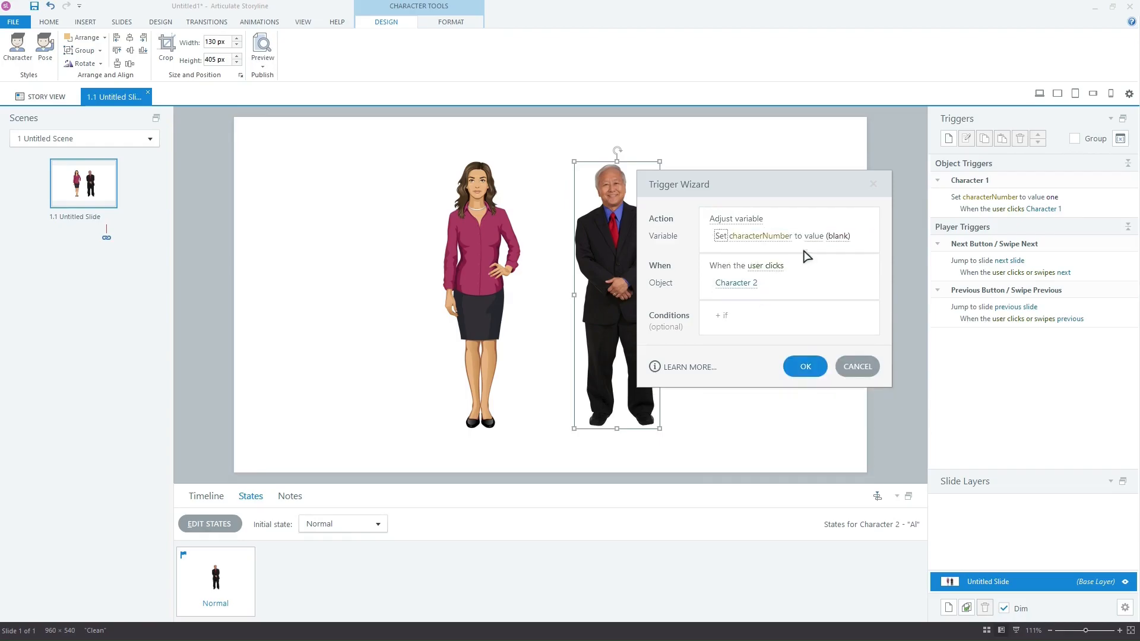
{"action": "left_click", "coordinate": [838, 238]}
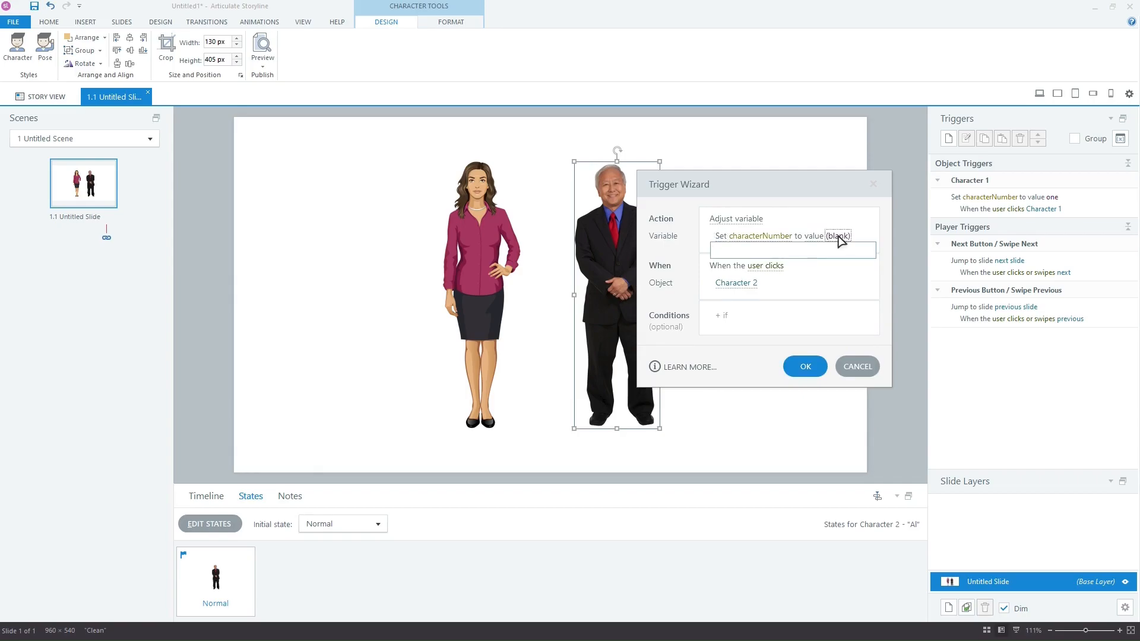
{"action": "type", "text": "two"}
{"action": "left_click", "coordinate": [864, 231]}
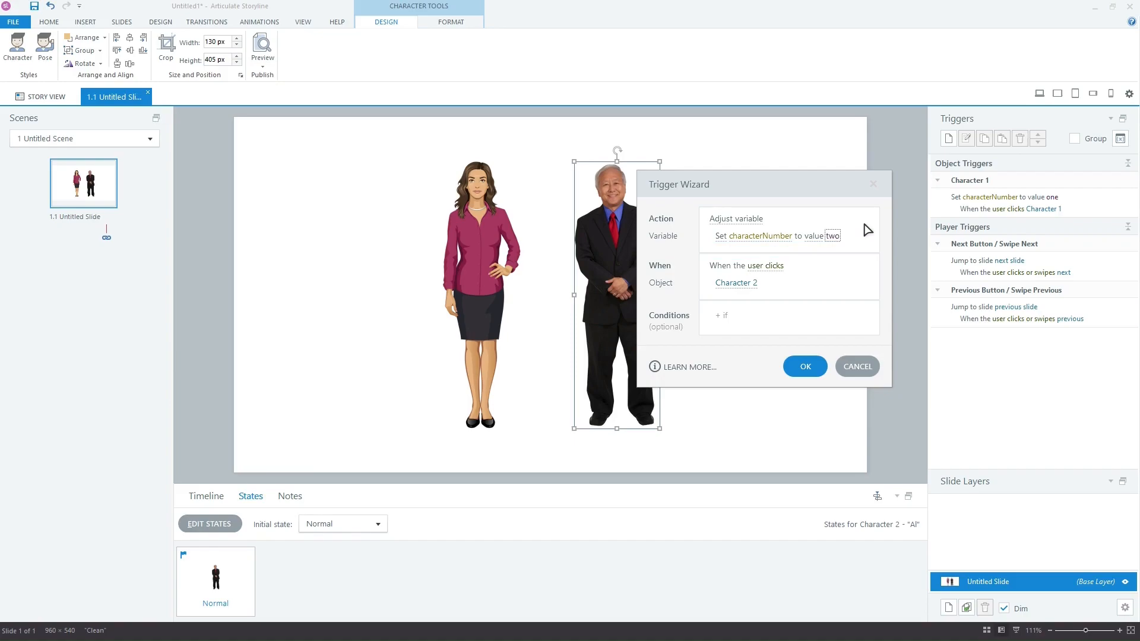
{"action": "left_click", "coordinate": [818, 366]}
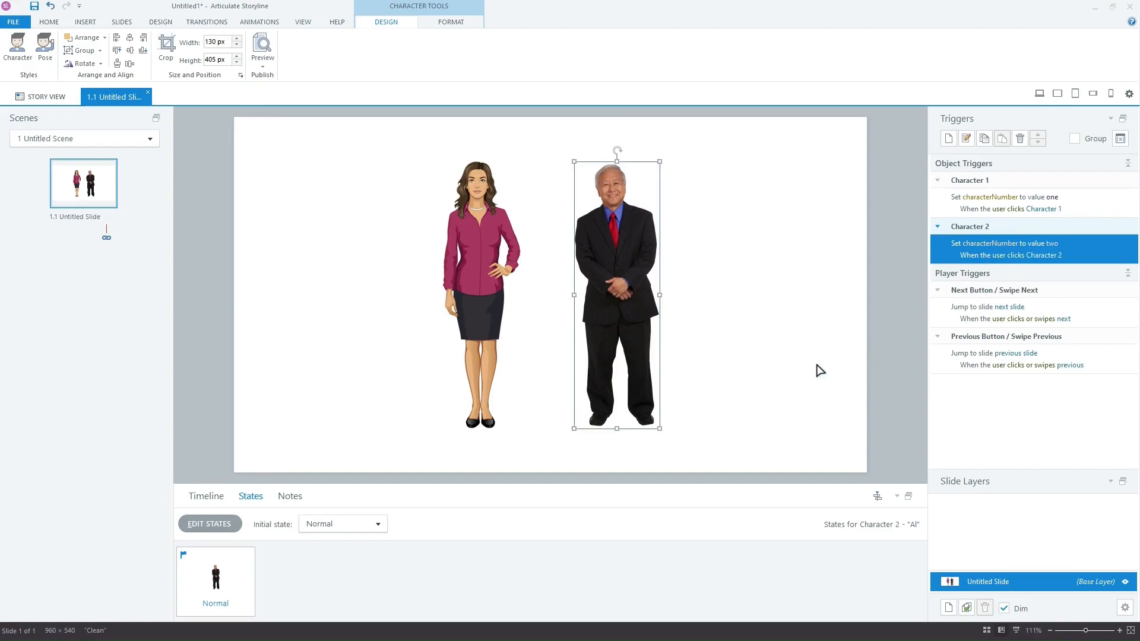
Step: Add five blank slides after the first and open slide 1.2
{"action": "left_click", "coordinate": [46, 22]}
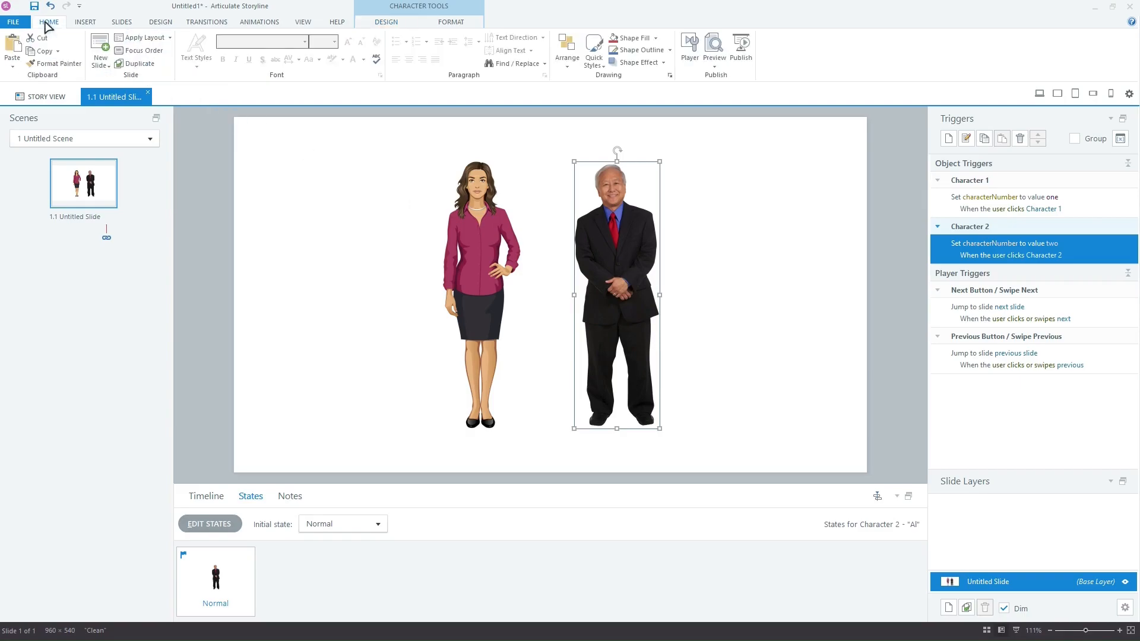
{"action": "left_click", "coordinate": [102, 50]}
{"action": "left_click", "coordinate": [102, 50]}
{"action": "left_click", "coordinate": [103, 50]}
{"action": "left_click", "coordinate": [102, 50]}
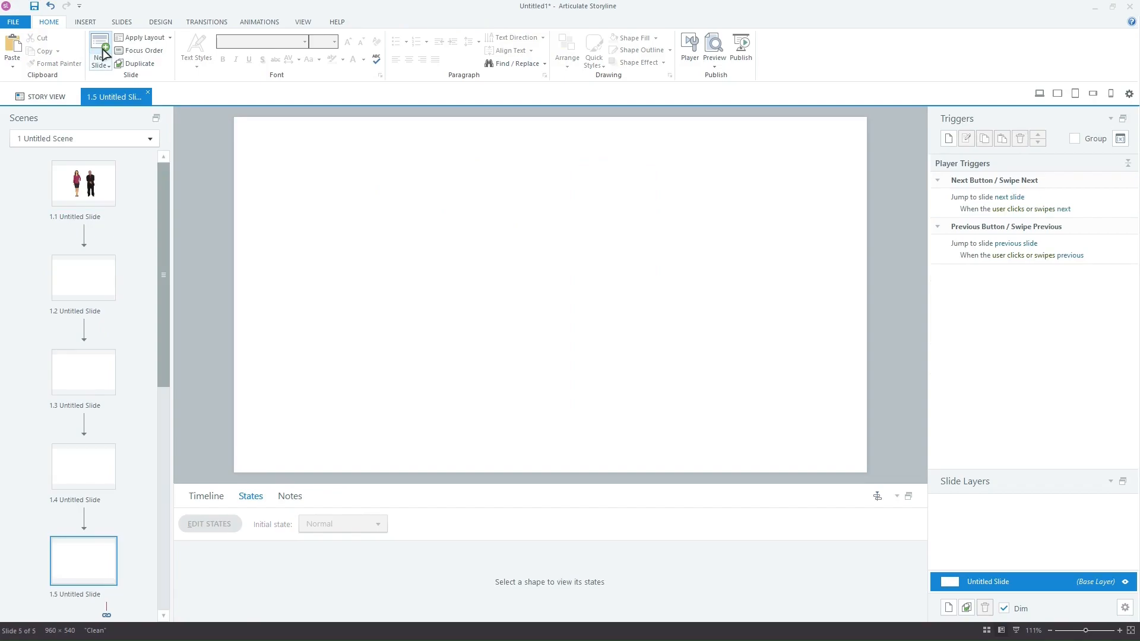
{"action": "left_click", "coordinate": [102, 50]}
{"action": "left_click", "coordinate": [162, 180]}
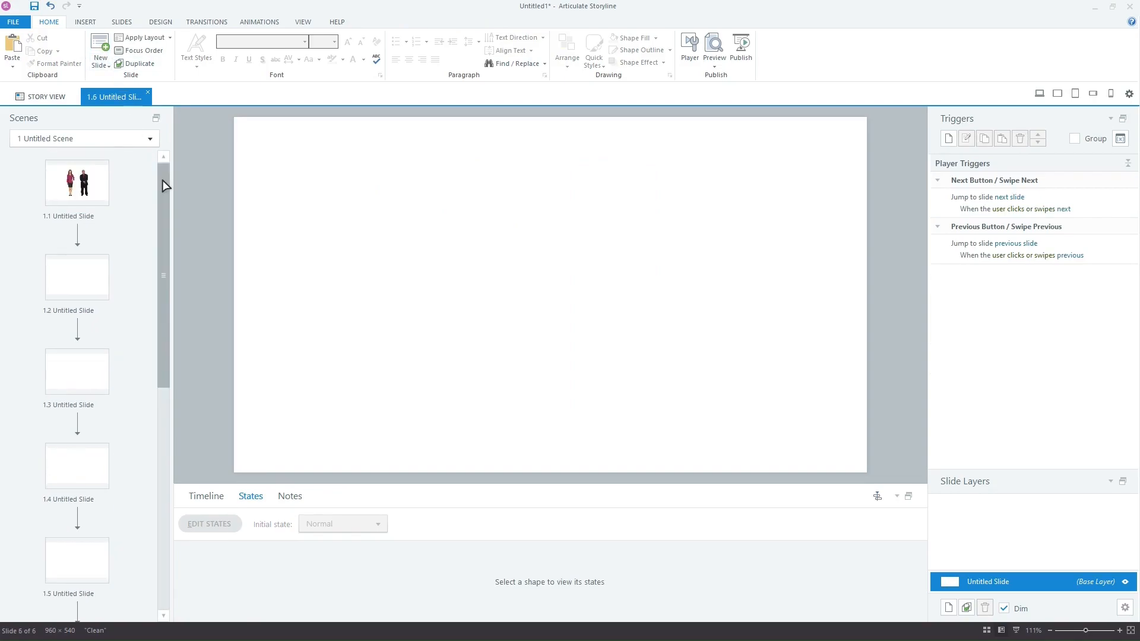
{"action": "left_click", "coordinate": [89, 275]}
Step: Place a 'Slide 1' text box near the top-left of slide 1.2 and copy it
{"action": "left_click", "coordinate": [85, 22]}
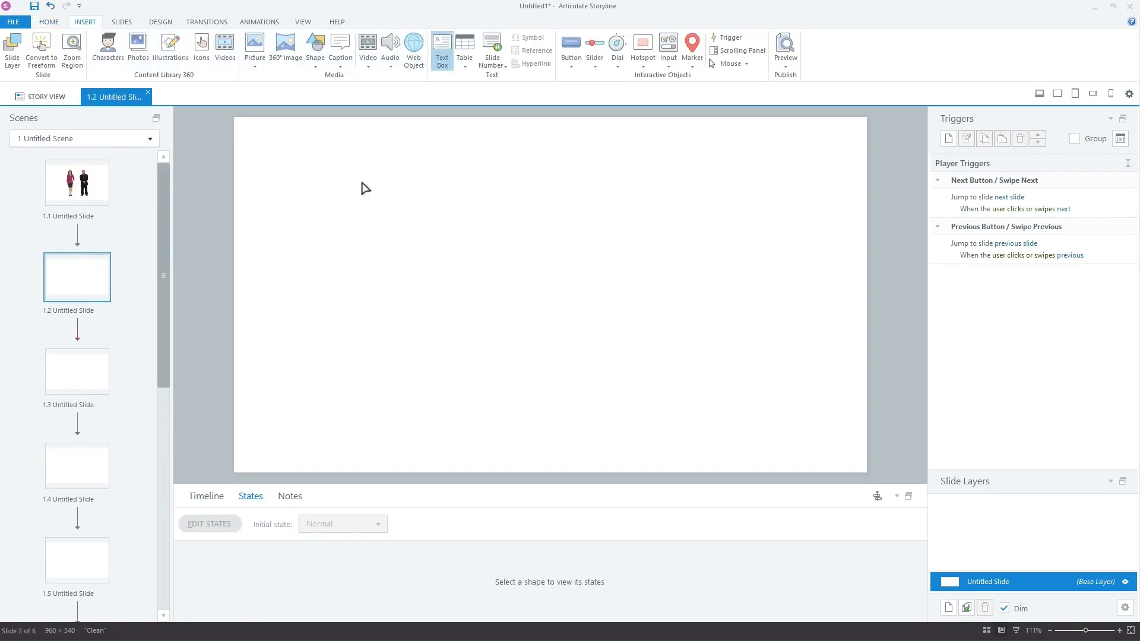
{"action": "left_click", "coordinate": [444, 57]}
{"action": "left_click", "coordinate": [333, 178]}
{"action": "type", "text": "Slide 1"}
{"action": "left_click", "coordinate": [334, 179]}
{"action": "key", "text": "ctrl+c"}
Step: Paste the label onto slides 1.3 and 1.4, renumbered 'Slide 2' and 'Slide 3'
{"action": "left_click", "coordinate": [95, 373]}
{"action": "key", "text": "ctrl+v"}
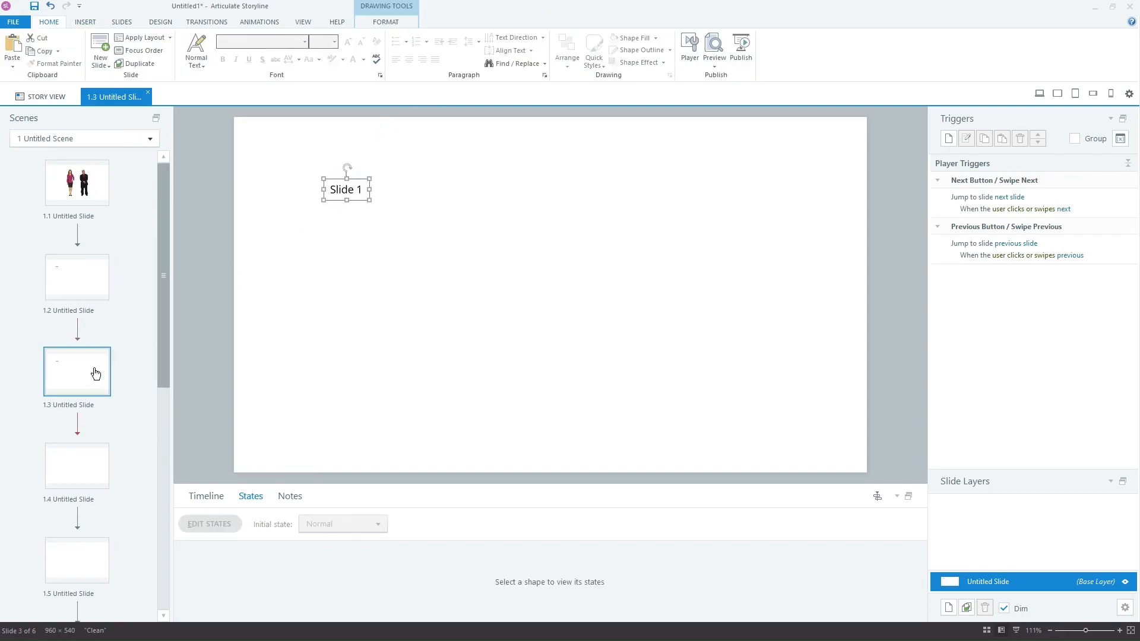
{"action": "double_click", "coordinate": [360, 189]}
{"action": "type", "text": "2"}
{"action": "left_click", "coordinate": [89, 466]}
{"action": "key", "text": "ctrl+v"}
{"action": "double_click", "coordinate": [360, 189]}
{"action": "type", "text": "3"}
Step: Paste the label onto slides 1.5 and 1.6, renumber the last 'Slide 5', and return to slide 1.2
{"action": "left_click", "coordinate": [87, 557]}
{"action": "key", "text": "ctrl+v"}
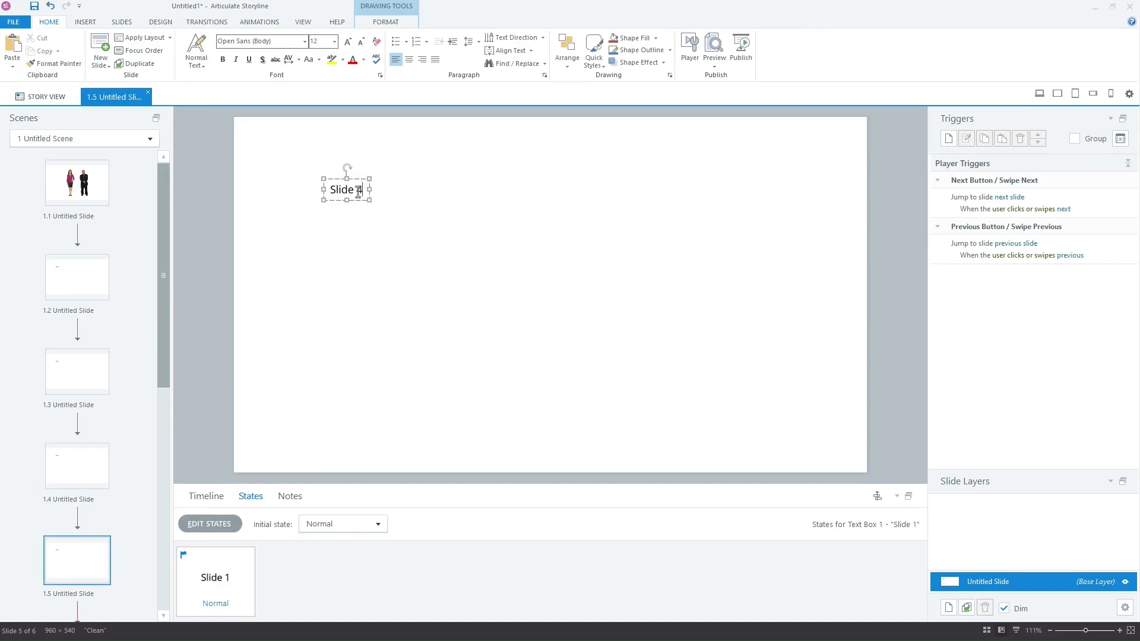
{"action": "scroll", "coordinate": [84, 517], "scroll_direction": "down", "scroll_amount": 3}
{"action": "left_click", "coordinate": [83, 528]}
{"action": "key", "text": "ctrl+v"}
{"action": "double_click", "coordinate": [360, 189]}
{"action": "type", "text": "5"}
{"action": "left_click", "coordinate": [349, 267]}
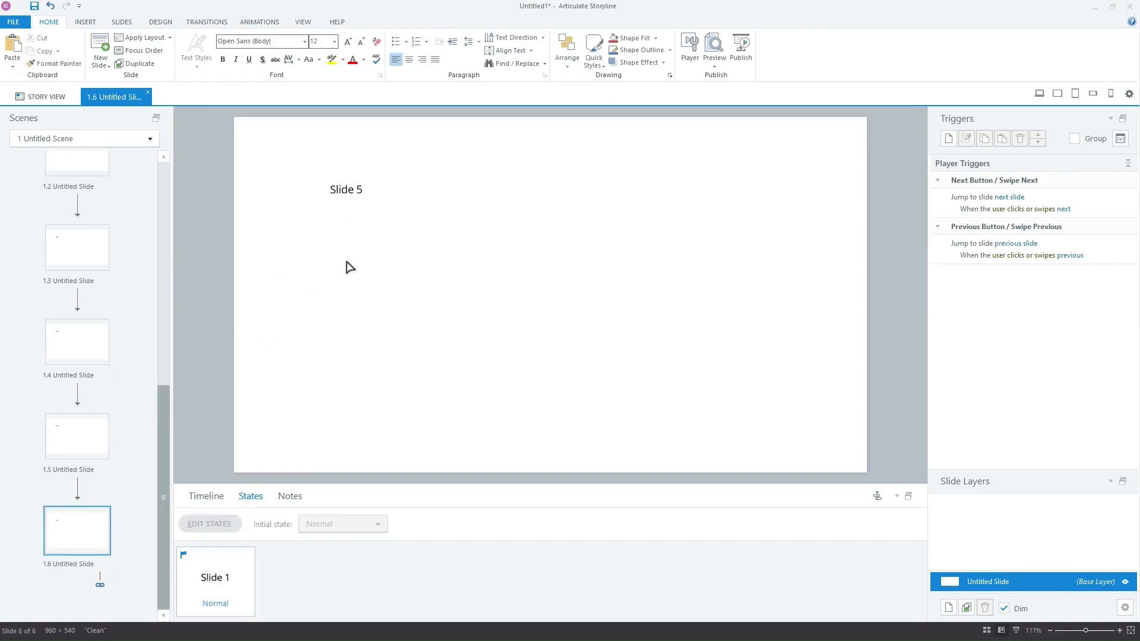
{"action": "left_click", "coordinate": [162, 181]}
{"action": "left_click", "coordinate": [100, 282]}
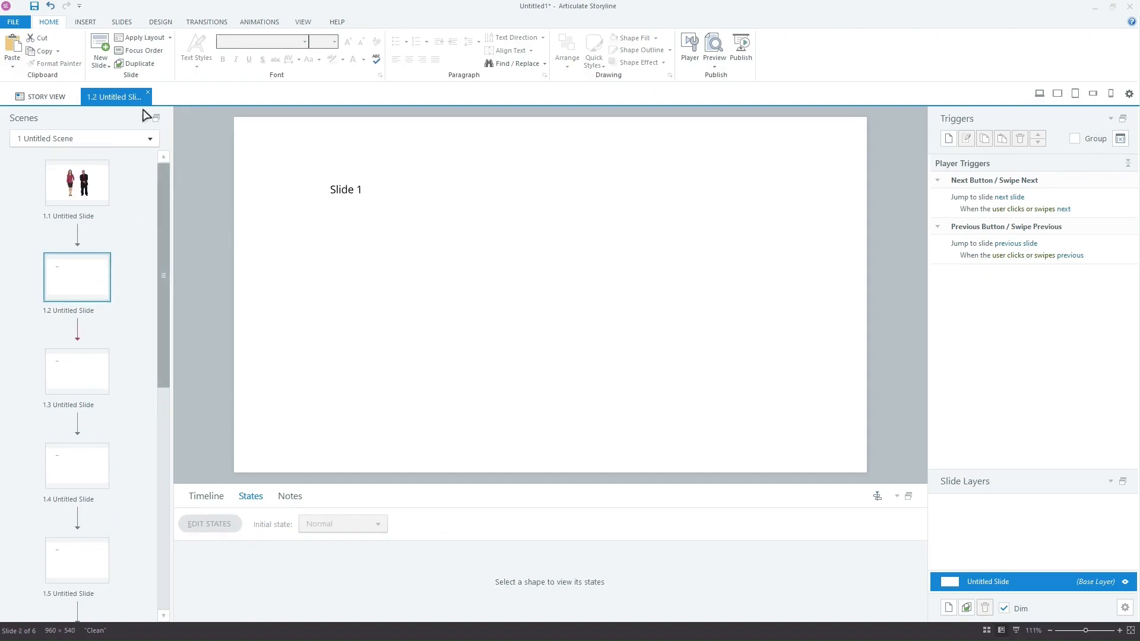
{"action": "left_click", "coordinate": [84, 22]}
Step: Insert Lily on slide 1.2 in the 'One hand hip one hand...' gesturing pose
{"action": "left_click", "coordinate": [107, 49]}
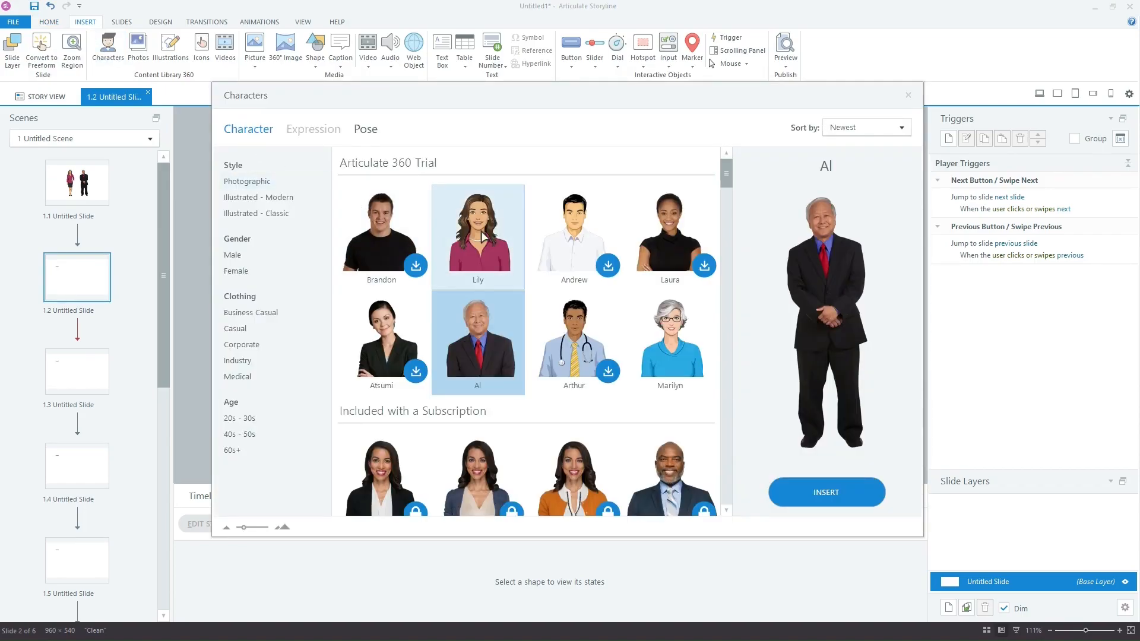
{"action": "left_click", "coordinate": [483, 235]}
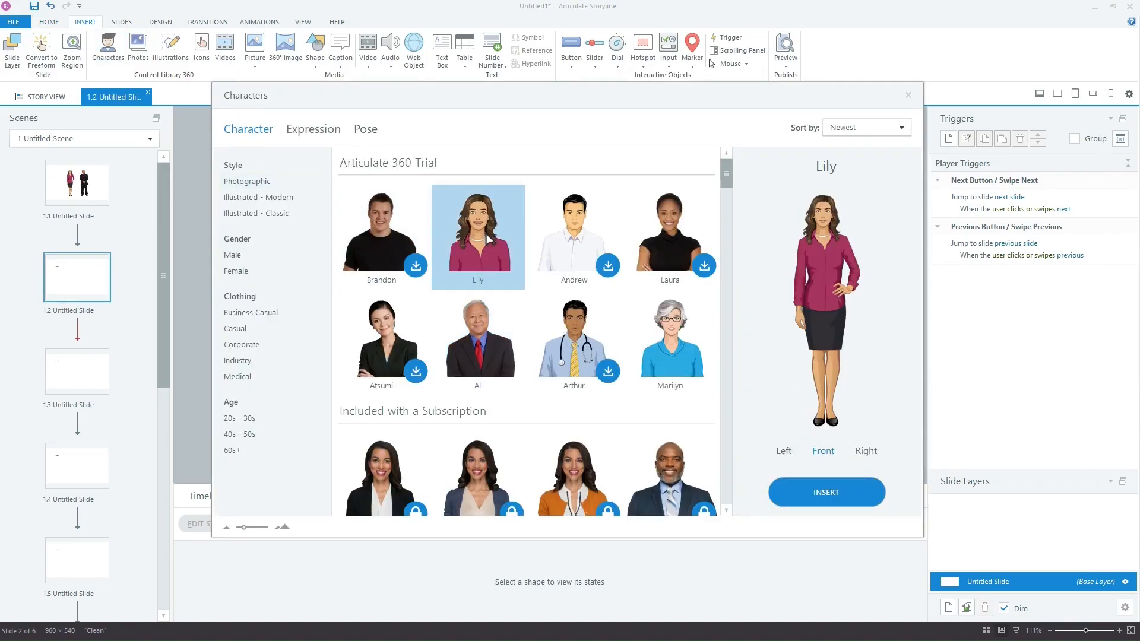
{"action": "left_click", "coordinate": [365, 130]}
{"action": "left_click", "coordinate": [437, 215]}
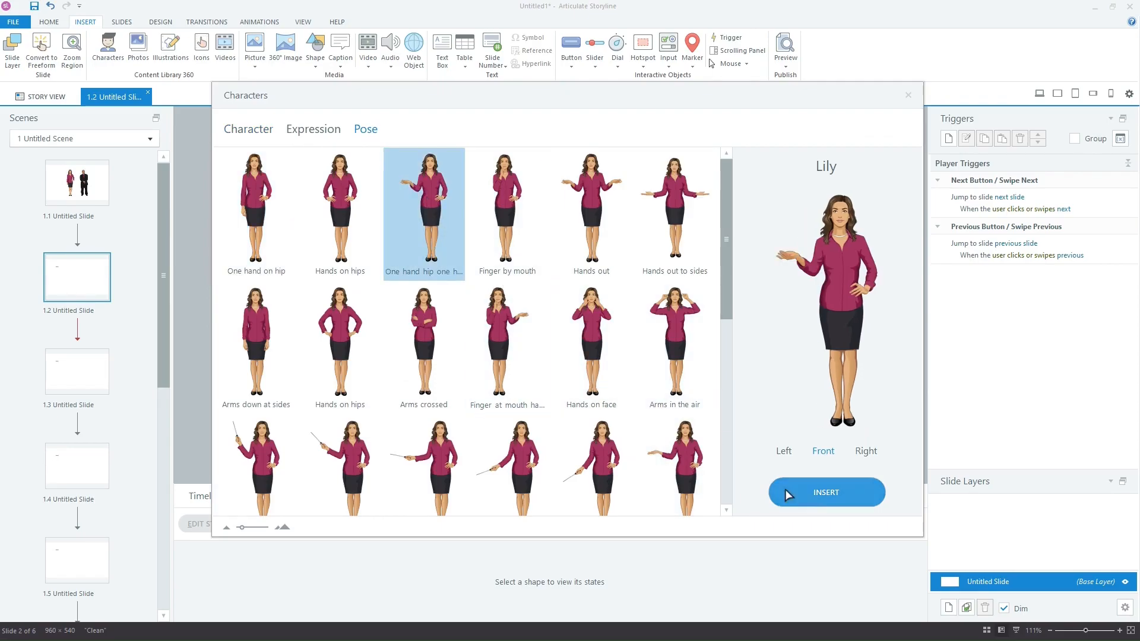
{"action": "left_click", "coordinate": [816, 502]}
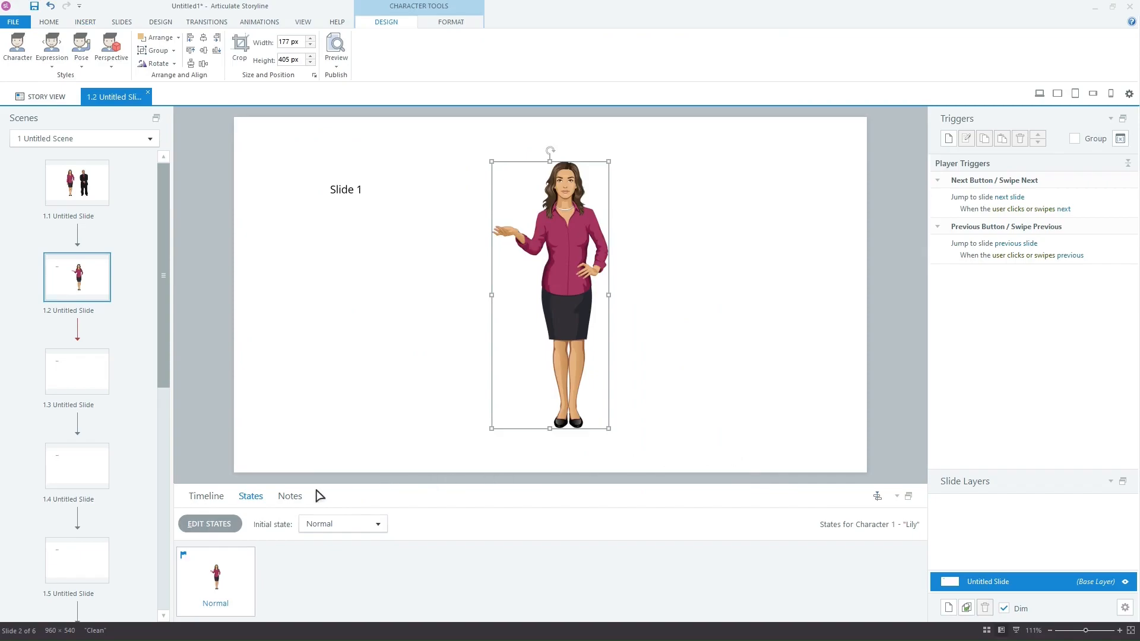
Step: Add a state named 'second' to Lily and delete the character image from it
{"action": "left_click", "coordinate": [218, 524]}
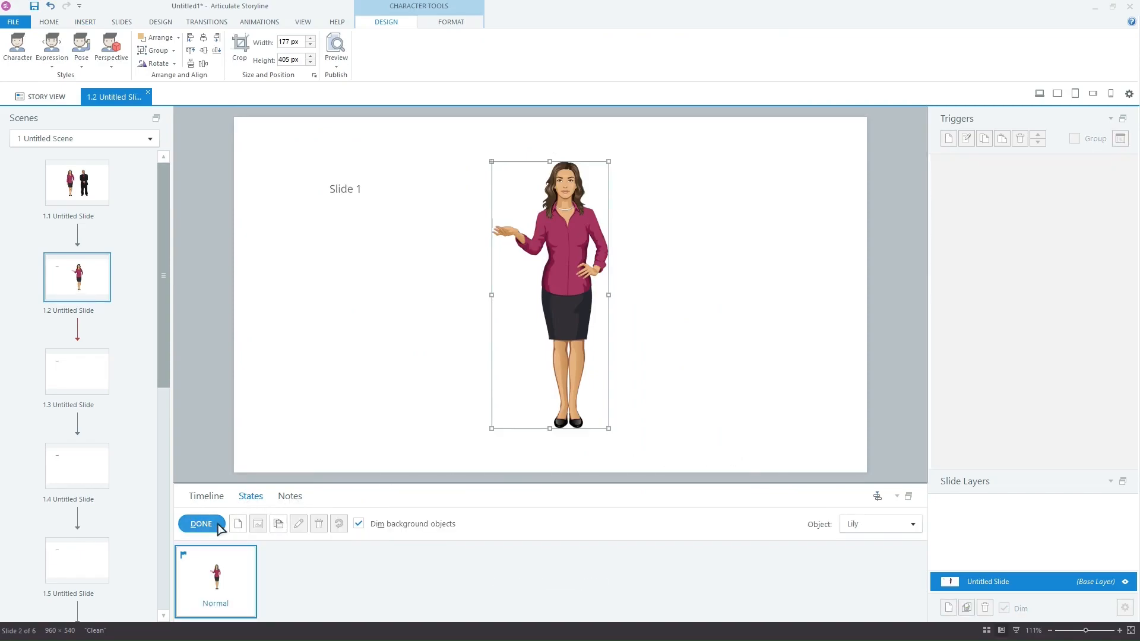
{"action": "left_click", "coordinate": [238, 524]}
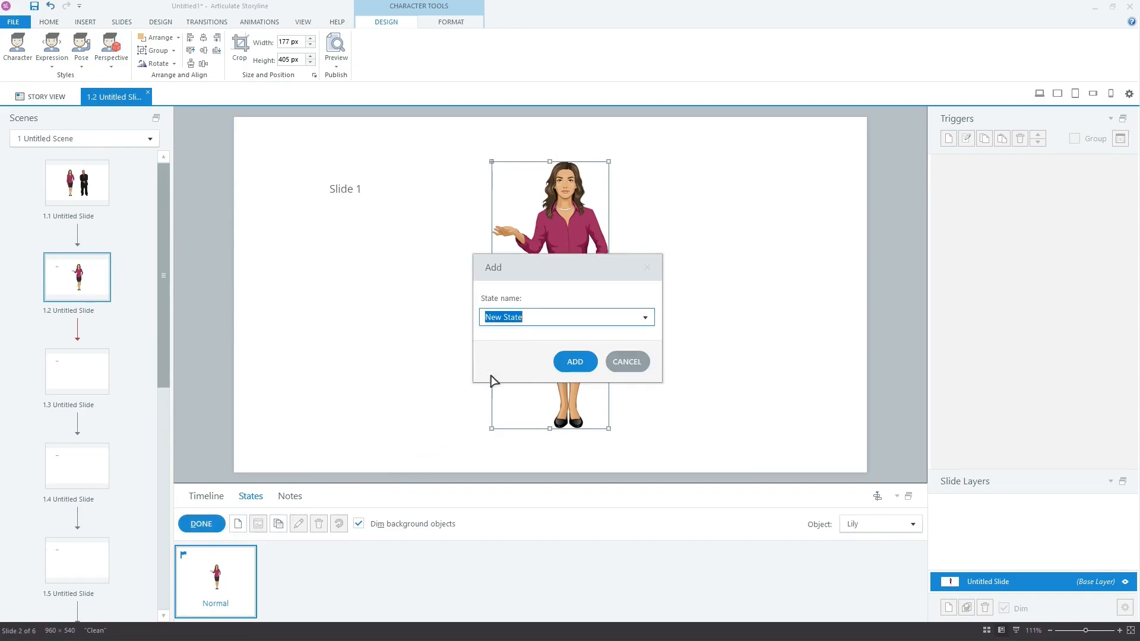
{"action": "type", "text": "second"}
{"action": "left_click", "coordinate": [574, 362]}
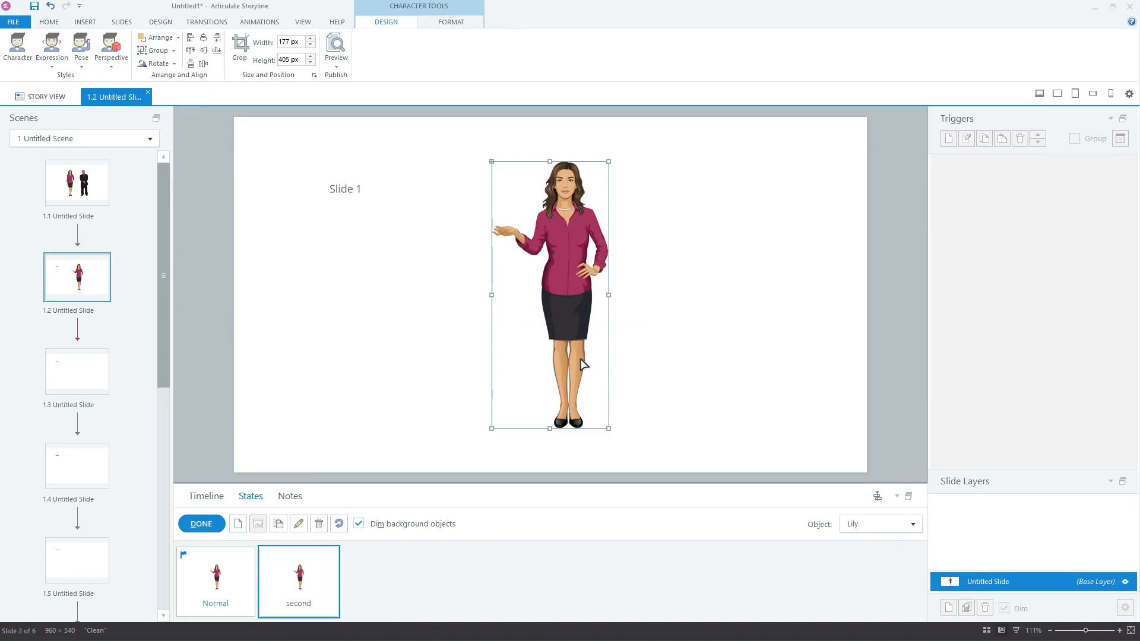
{"action": "key", "text": "Delete"}
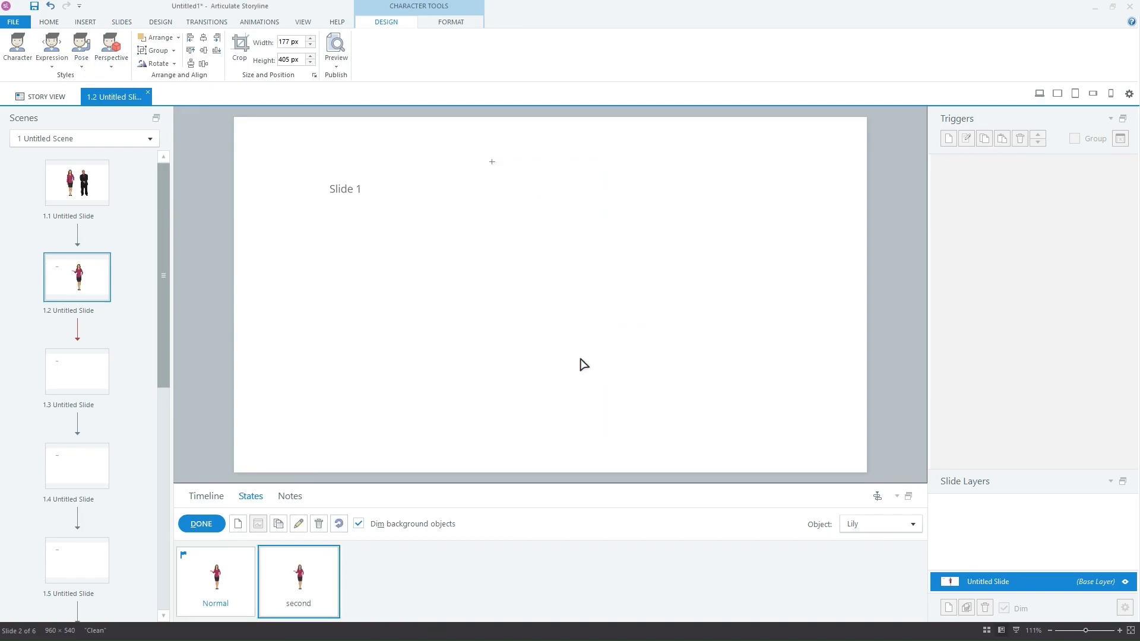
{"action": "left_click", "coordinate": [584, 364]}
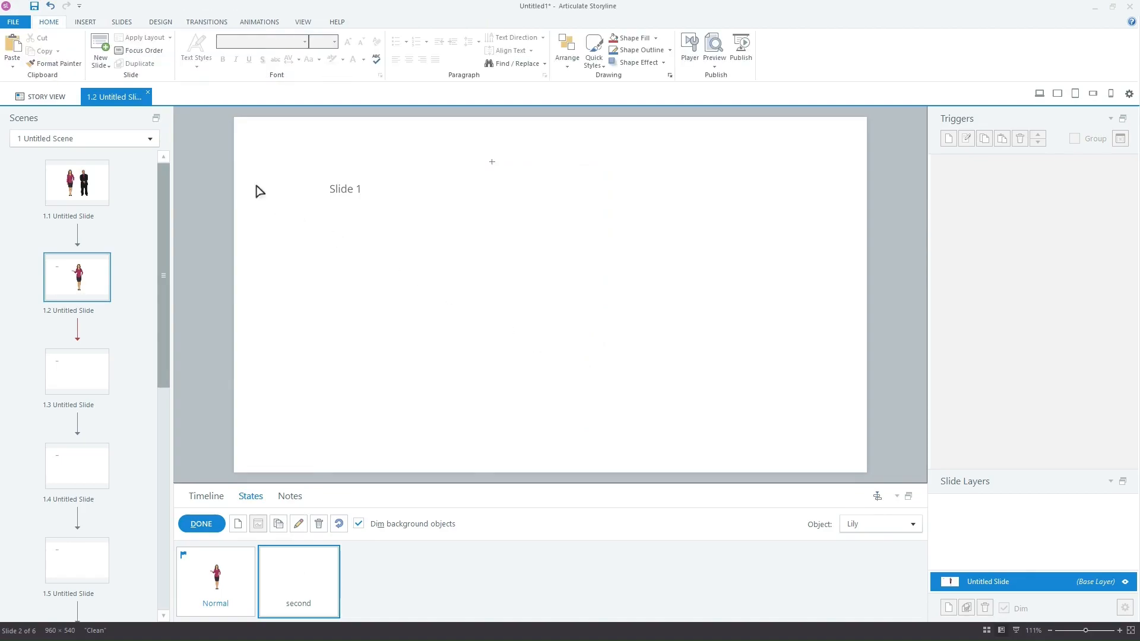
Step: Fill the 'second' state with Al in a pointing pose and finish state editing
{"action": "left_click", "coordinate": [85, 22]}
{"action": "left_click", "coordinate": [108, 44]}
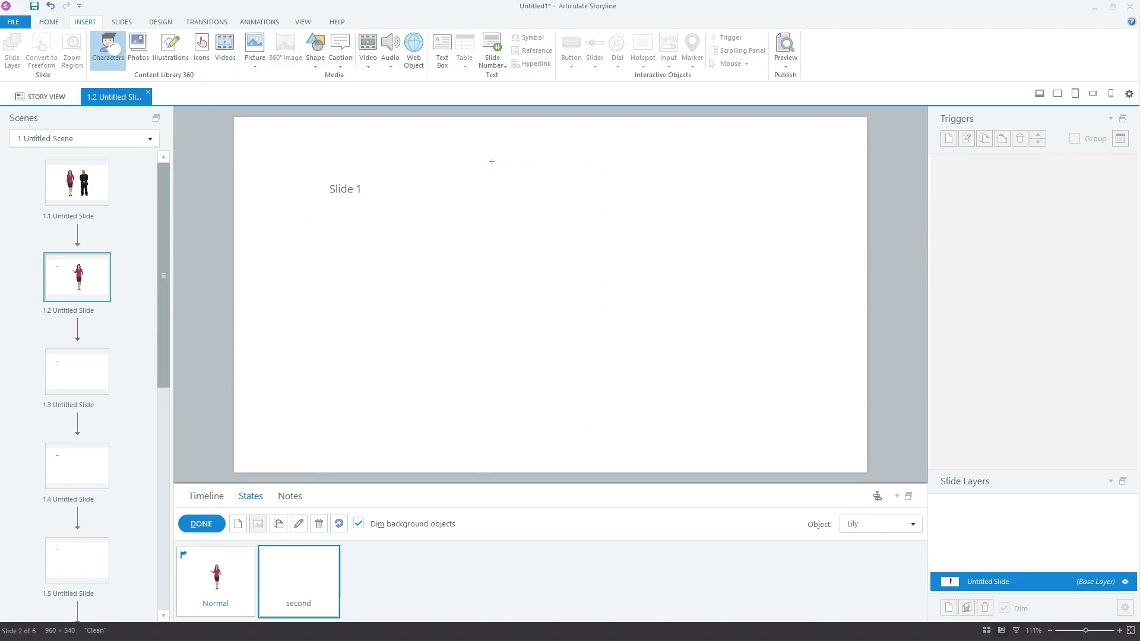
{"action": "left_click", "coordinate": [476, 340]}
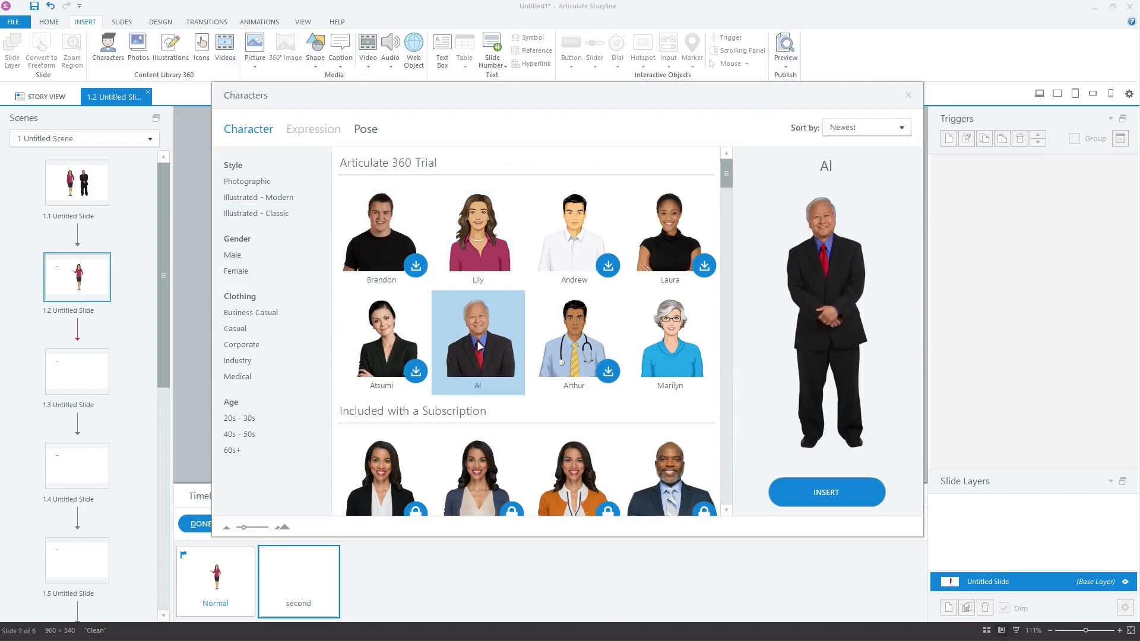
{"action": "left_click", "coordinate": [365, 130]}
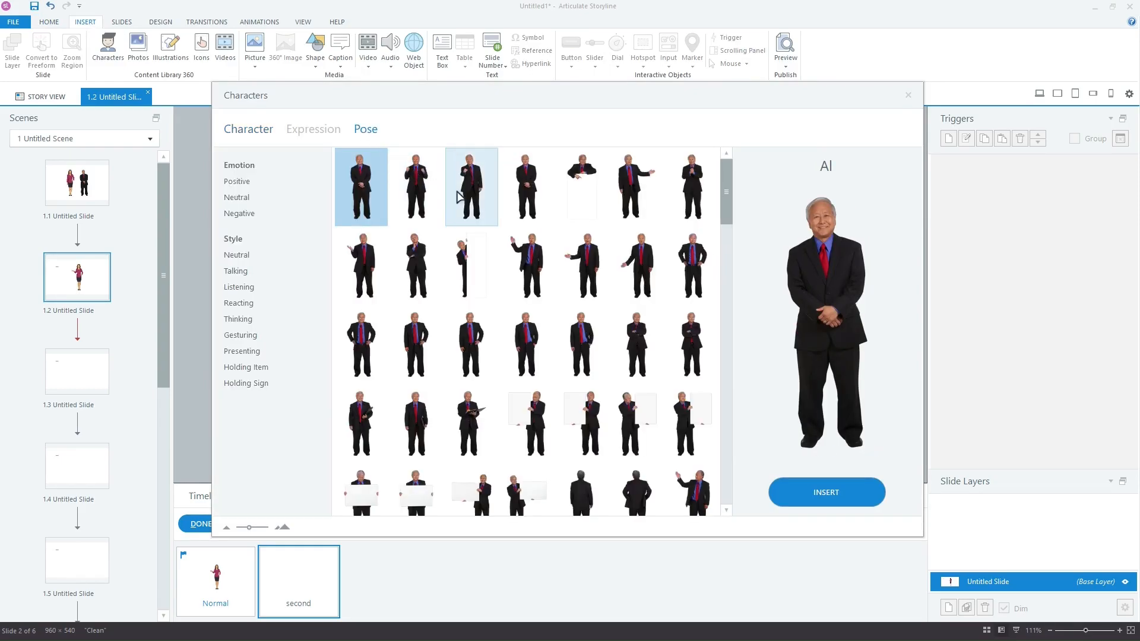
{"action": "left_click", "coordinate": [462, 196]}
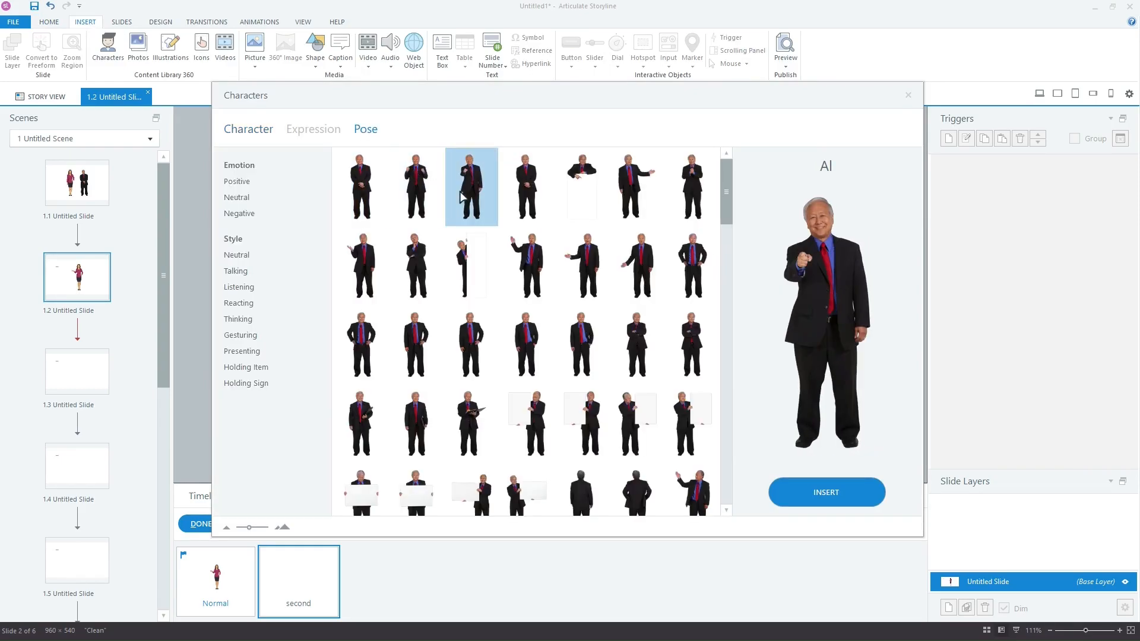
{"action": "left_click", "coordinate": [860, 497]}
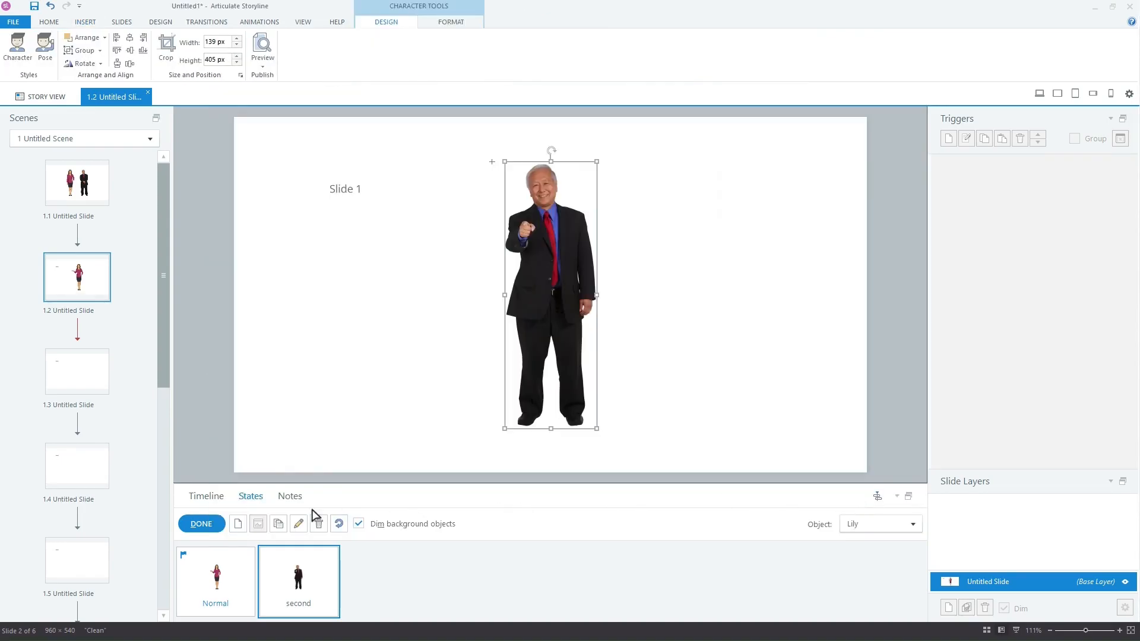
{"action": "left_click", "coordinate": [201, 524]}
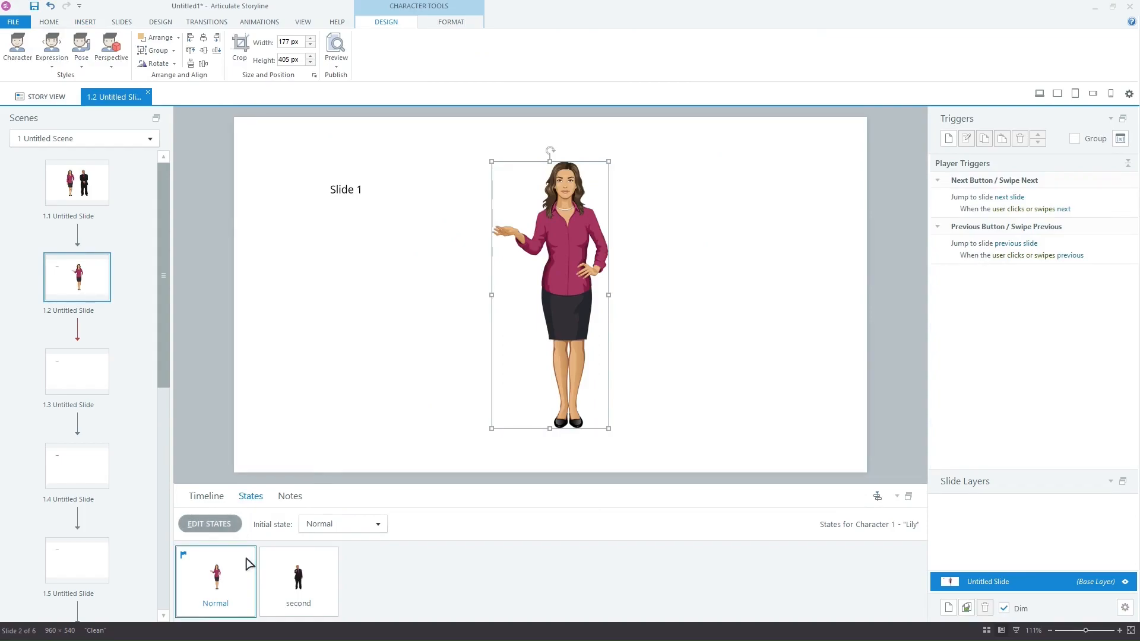
Step: Create a trigger changing Character 1 to the 'second' state when the timeline starts
{"action": "left_click", "coordinate": [292, 555]}
{"action": "left_click", "coordinate": [948, 138]}
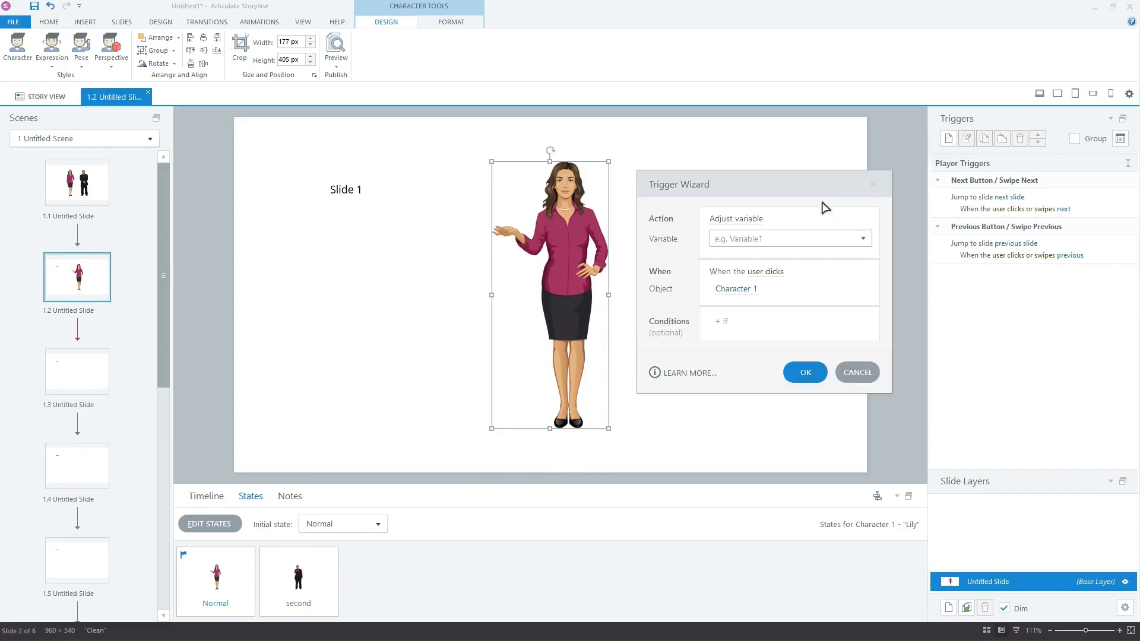
{"action": "left_click", "coordinate": [755, 220]}
{"action": "left_click", "coordinate": [753, 271]}
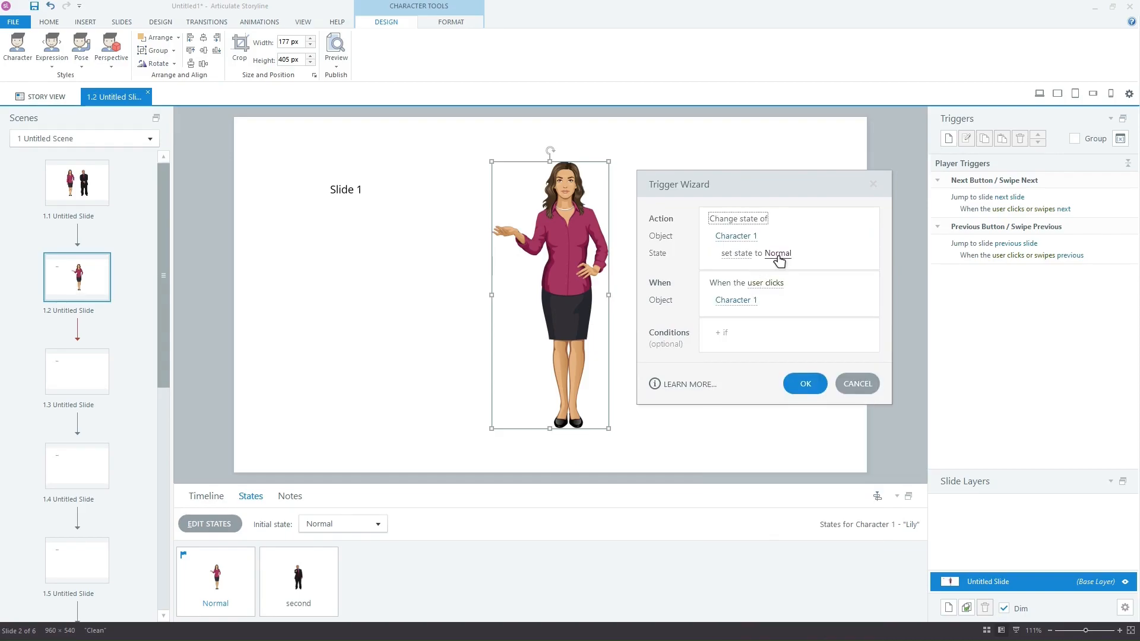
{"action": "left_click", "coordinate": [777, 255]}
{"action": "left_click", "coordinate": [777, 305]}
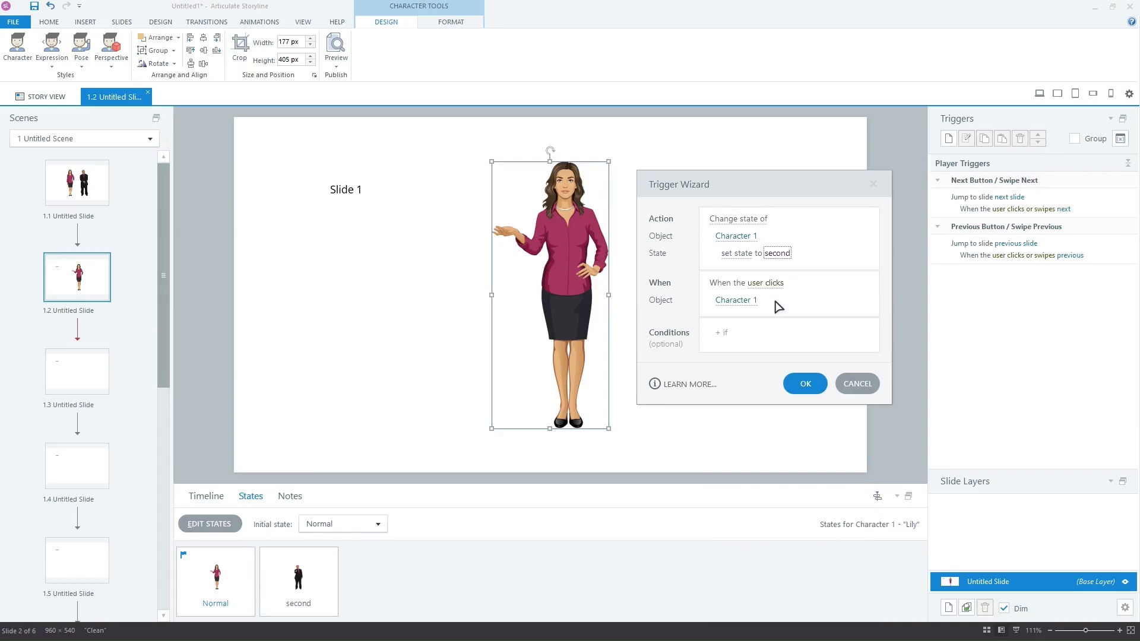
{"action": "left_click", "coordinate": [771, 284]}
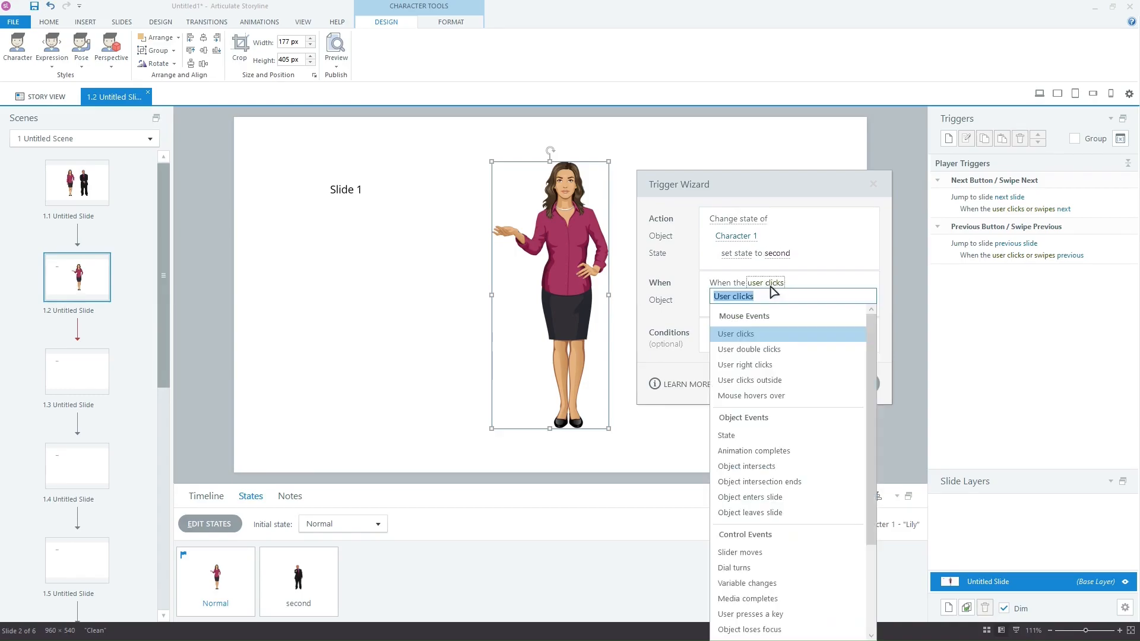
{"action": "scroll", "coordinate": [775, 454], "scroll_direction": "down", "scroll_amount": 3}
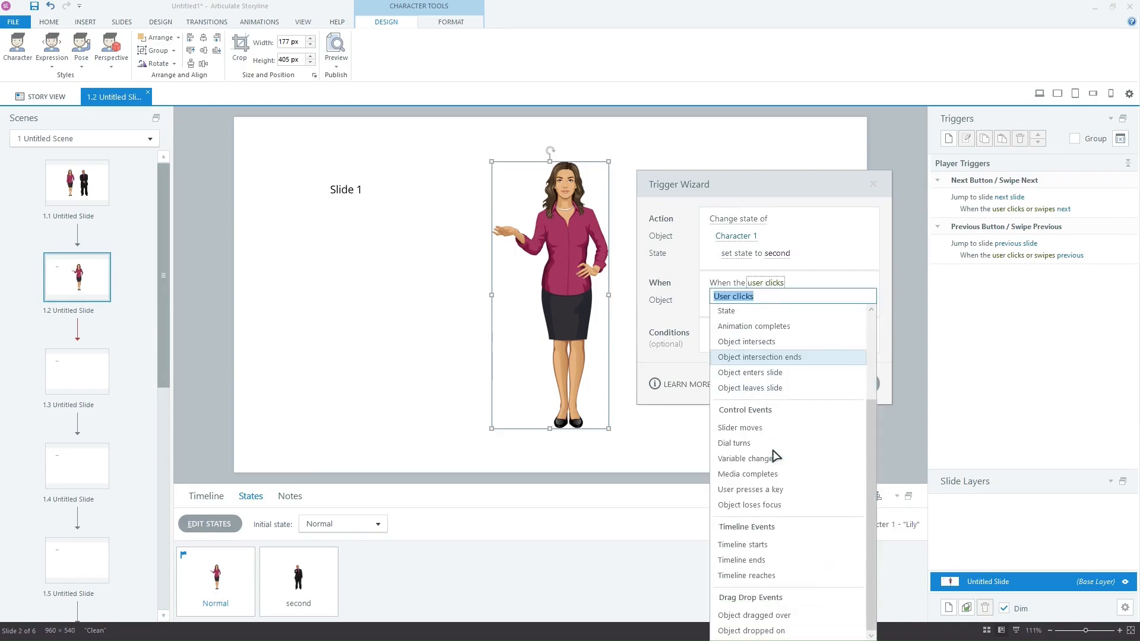
{"action": "left_click", "coordinate": [769, 545]}
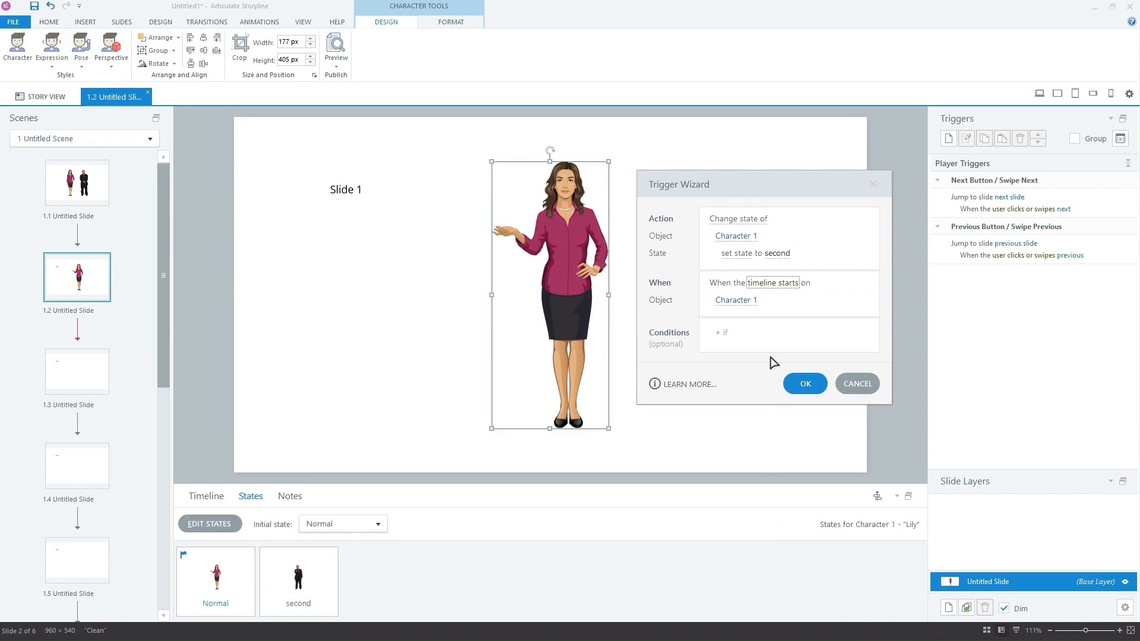
Step: Add the condition characterNumber equals 'two' to the trigger and save it
{"action": "left_click", "coordinate": [765, 332]}
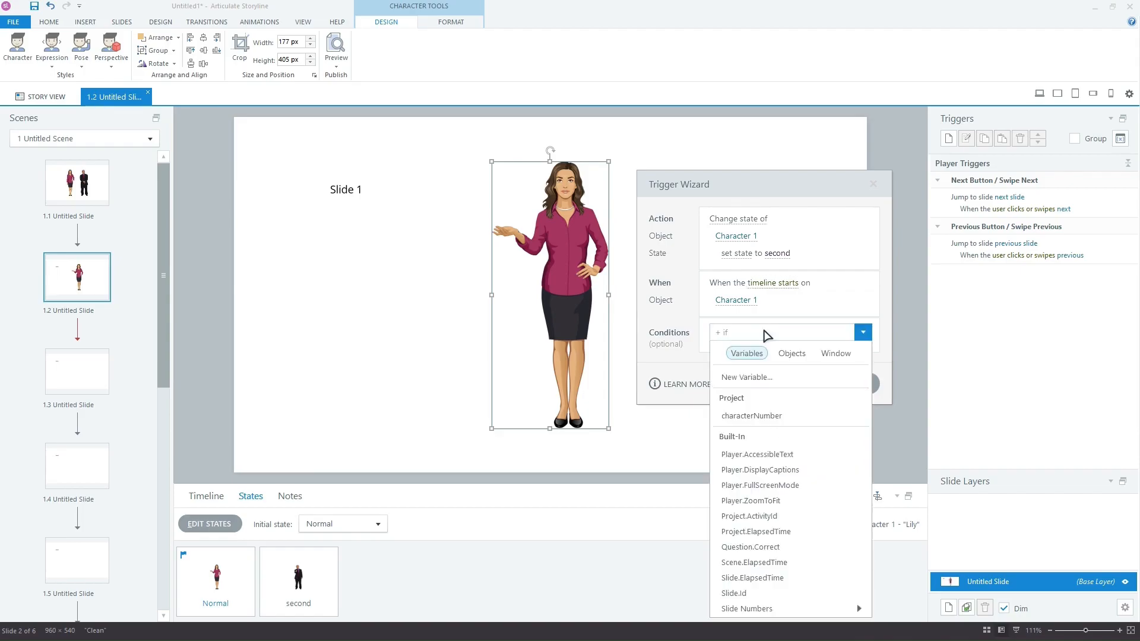
{"action": "left_click", "coordinate": [766, 417]}
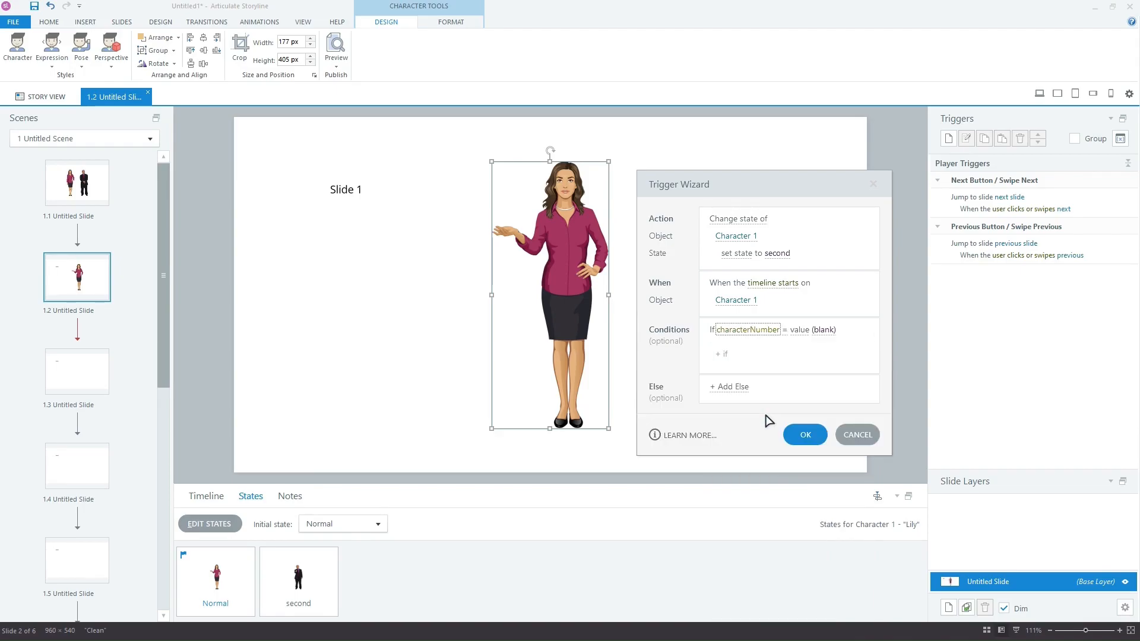
{"action": "left_click", "coordinate": [825, 330]}
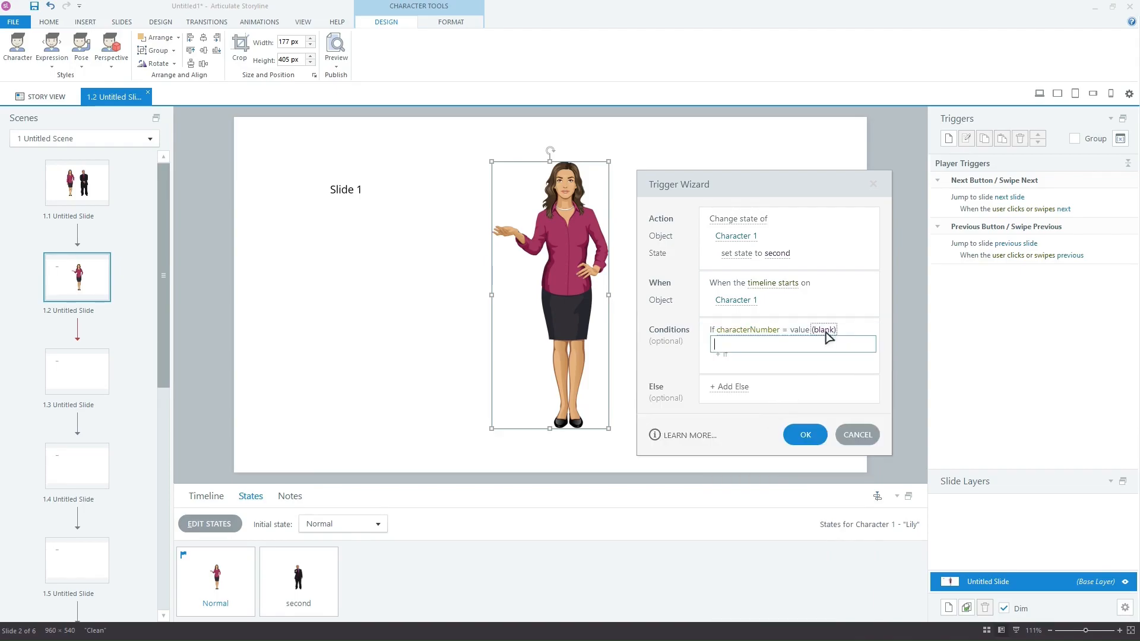
{"action": "type", "text": "two"}
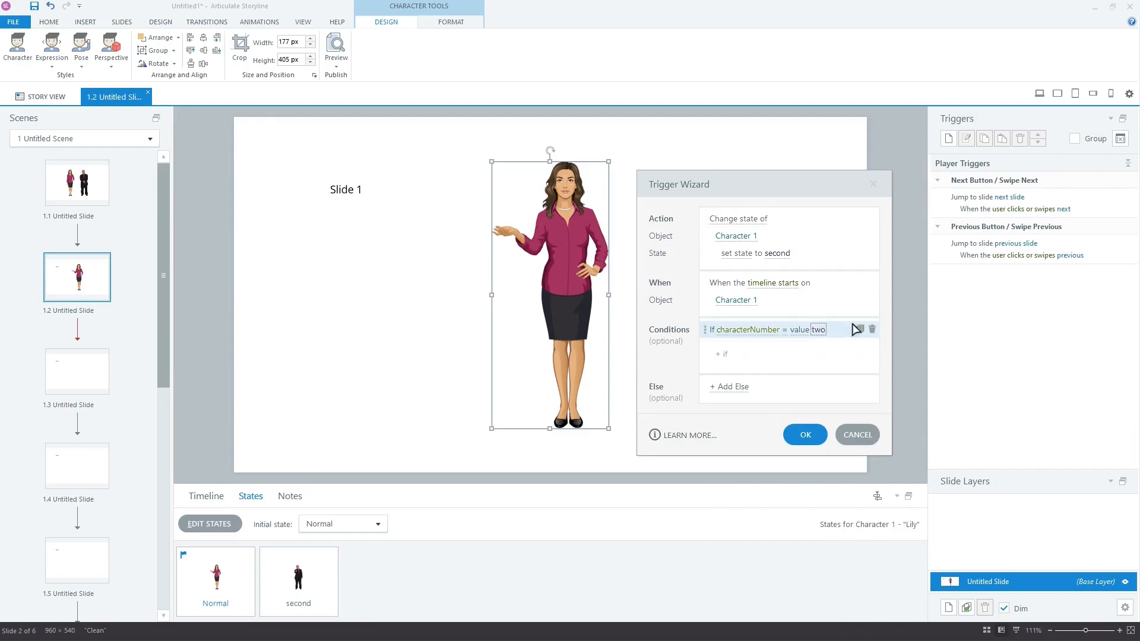
{"action": "left_click", "coordinate": [805, 436]}
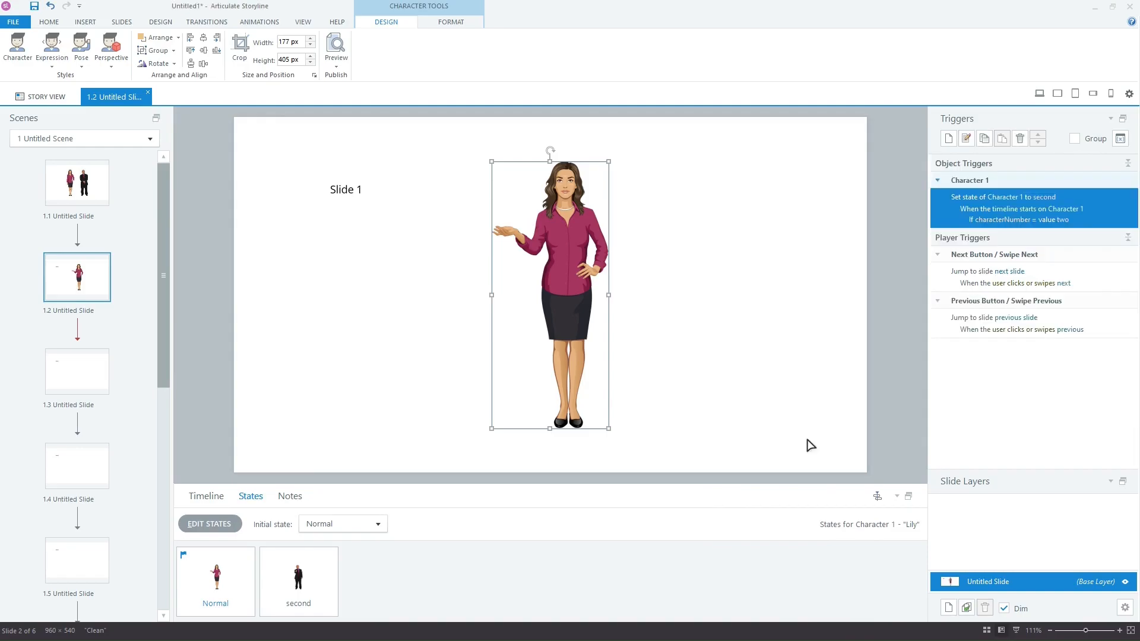
Step: Copy the character with its trigger and paste it onto slides 1.3 through 1.6
{"action": "right_click", "coordinate": [564, 232]}
{"action": "left_click", "coordinate": [571, 253]}
{"action": "left_click", "coordinate": [100, 374]}
{"action": "key", "text": "ctrl+v"}
{"action": "left_click", "coordinate": [76, 465]}
{"action": "key", "text": "ctrl+v"}
{"action": "left_click", "coordinate": [71, 558]}
{"action": "key", "text": "ctrl+v"}
{"action": "left_click_drag", "start_coordinate": [161, 407], "coordinate": [162, 572]}
{"action": "left_click", "coordinate": [88, 541]}
{"action": "key", "text": "ctrl+v"}
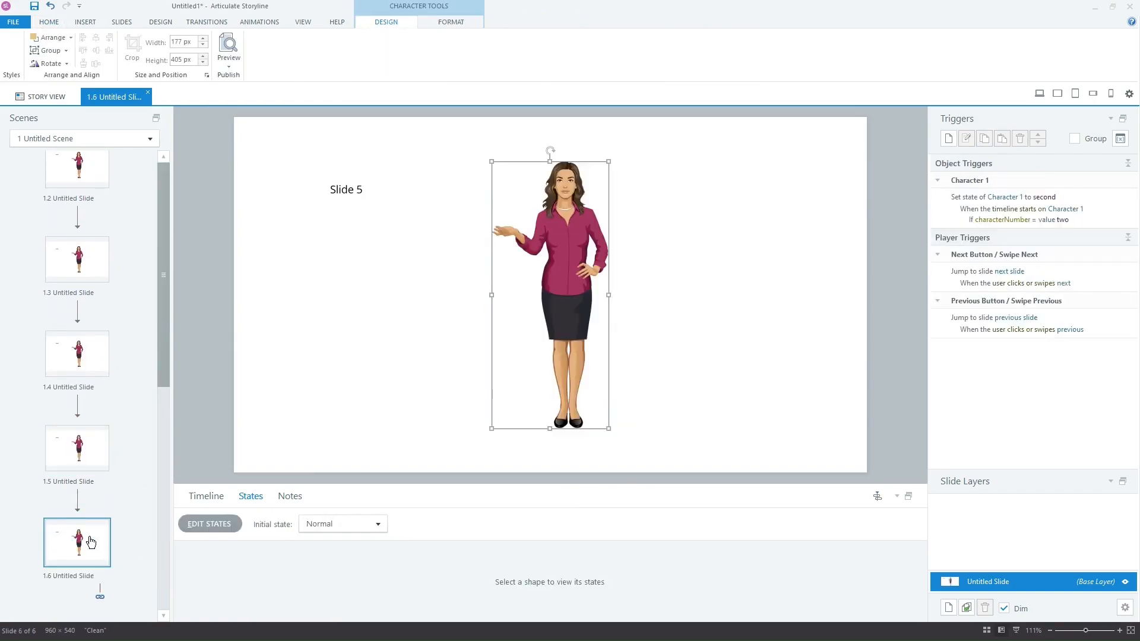
{"action": "left_click_drag", "start_coordinate": [164, 474], "coordinate": [162, 351]}
Step: Select slide 1.1 and preview the whole scene
{"action": "left_click", "coordinate": [98, 201]}
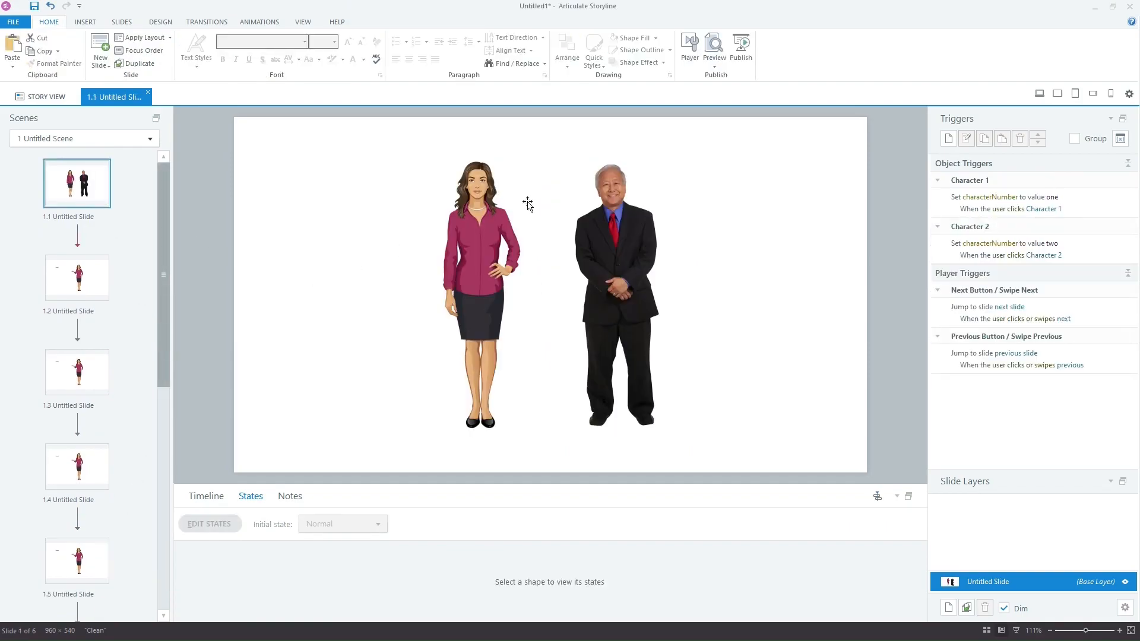
{"action": "left_click", "coordinate": [714, 58]}
{"action": "left_click", "coordinate": [733, 118]}
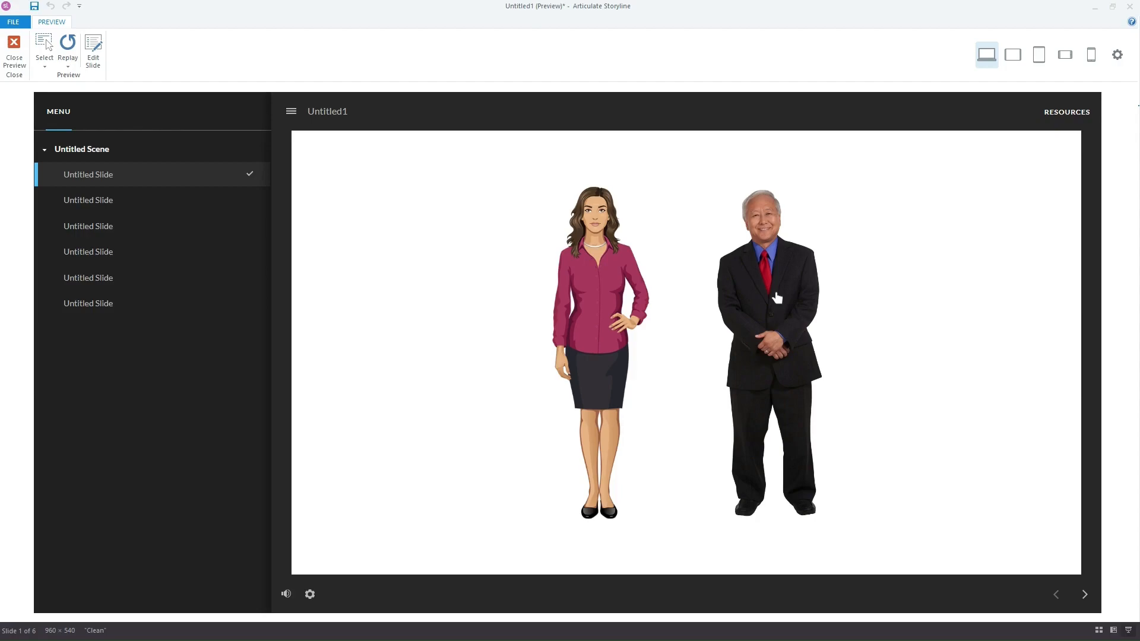
Step: Advance through the preview slides to the last one, confirming Al appears pointing
{"action": "left_click", "coordinate": [1084, 595]}
{"action": "left_click", "coordinate": [1086, 594]}
{"action": "left_click", "coordinate": [1086, 594]}
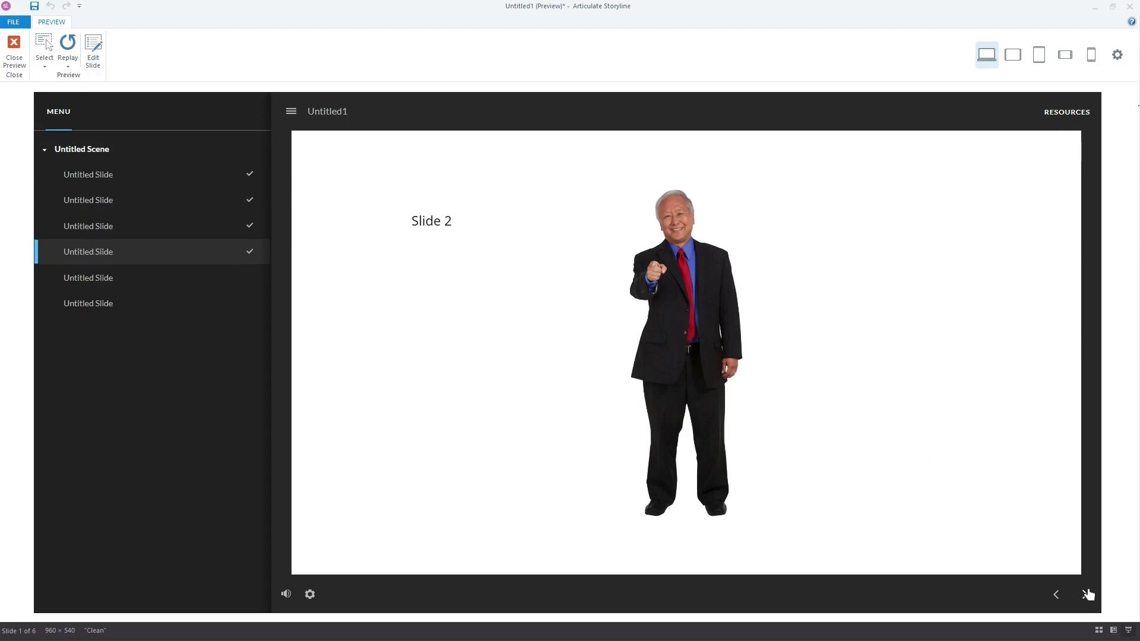
{"action": "left_click", "coordinate": [1086, 594]}
{"action": "left_click", "coordinate": [1086, 594]}
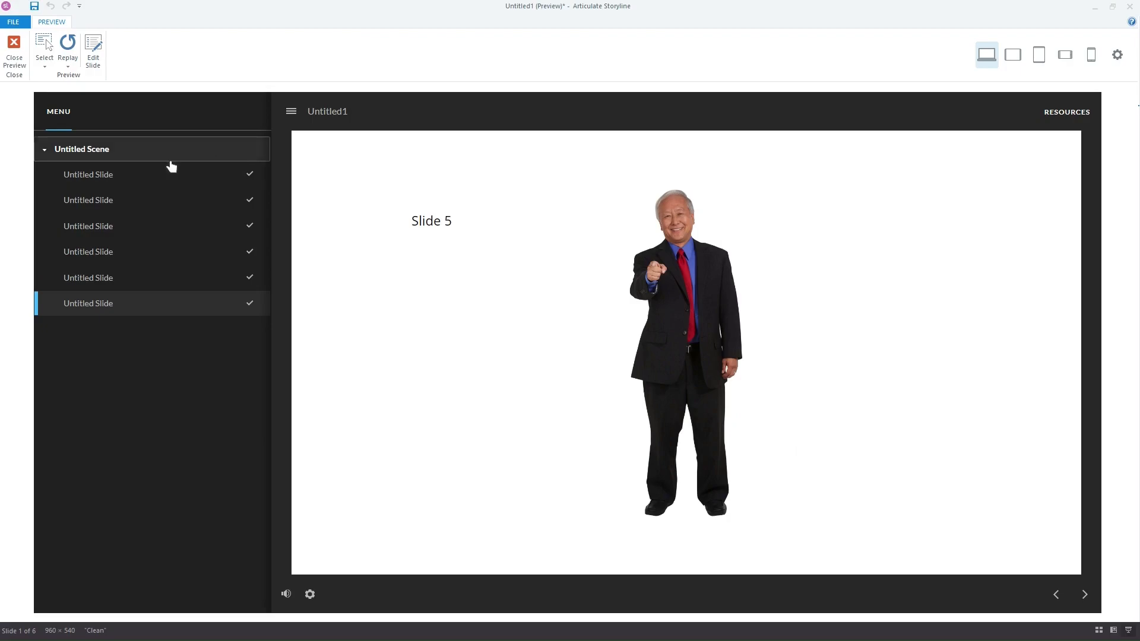
Step: Return to slide 1 and advance again through the slides, reaching Slide 5 with Lily gesturing
{"action": "left_click", "coordinate": [163, 173]}
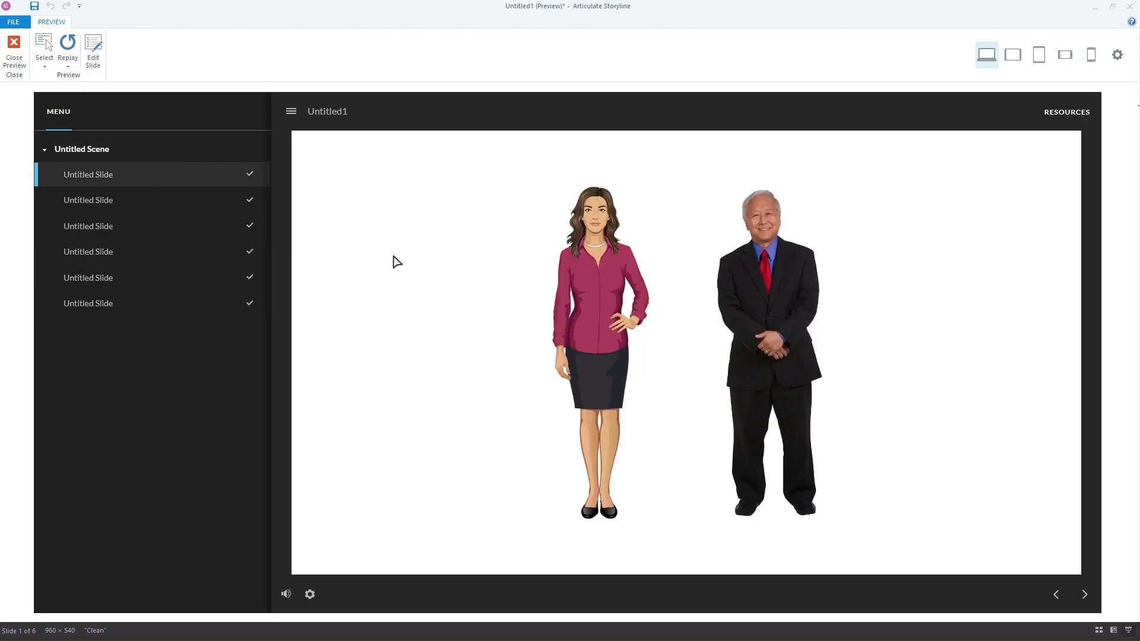
{"action": "left_click", "coordinate": [1084, 595]}
{"action": "left_click", "coordinate": [1084, 595]}
{"action": "left_click", "coordinate": [1084, 595]}
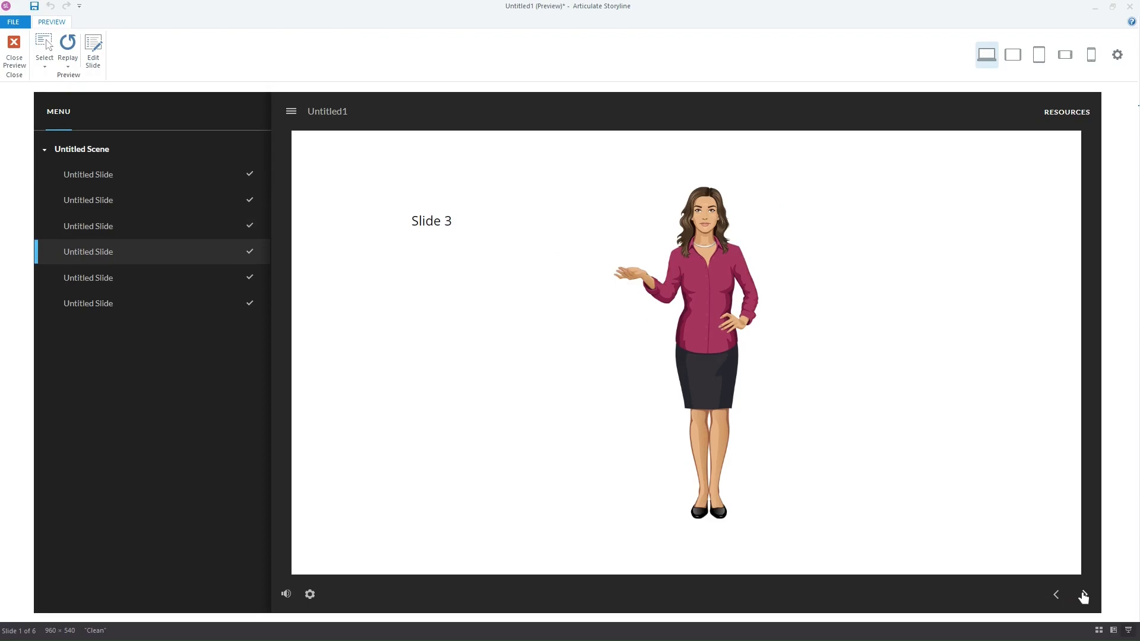
{"action": "left_click", "coordinate": [1084, 595]}
{"action": "left_click", "coordinate": [1083, 595]}
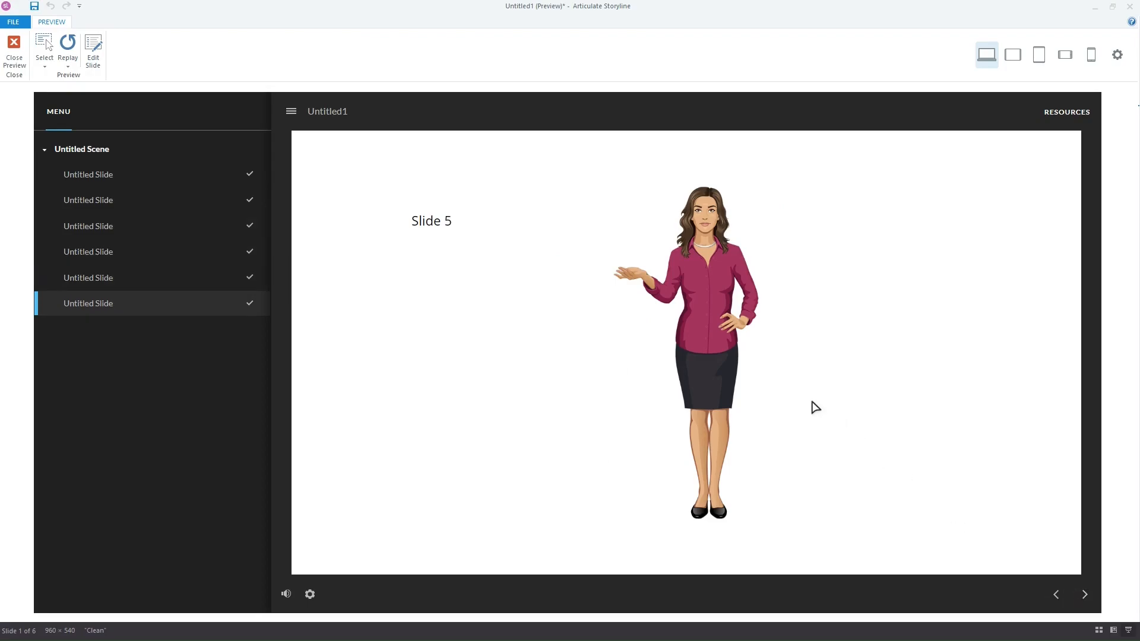